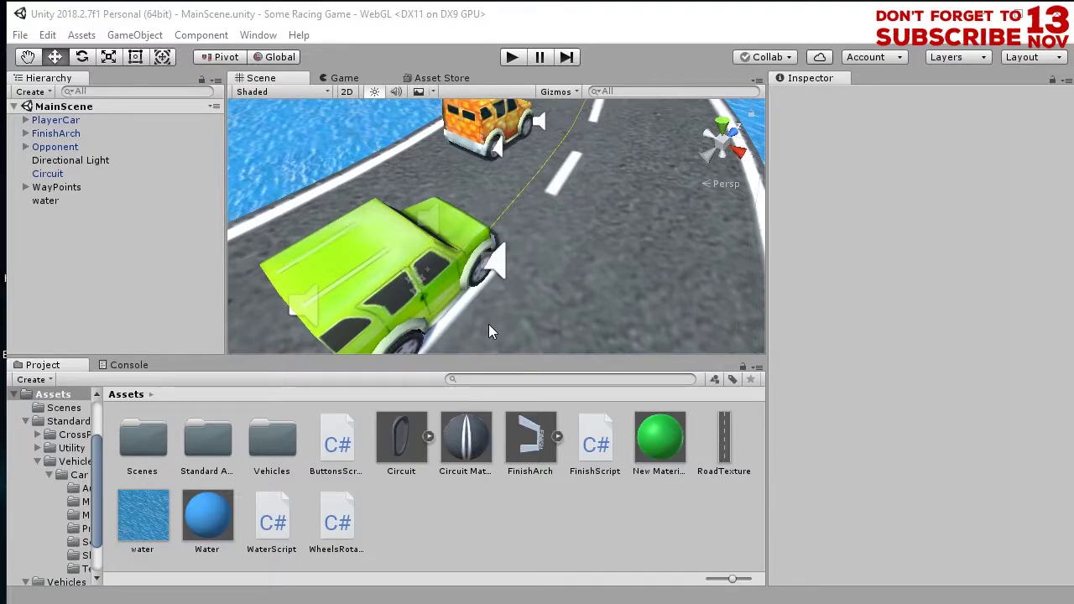
Examine the race track scene around the two cars and the finish arch from several angles
scroll(488, 324, "down", 8)
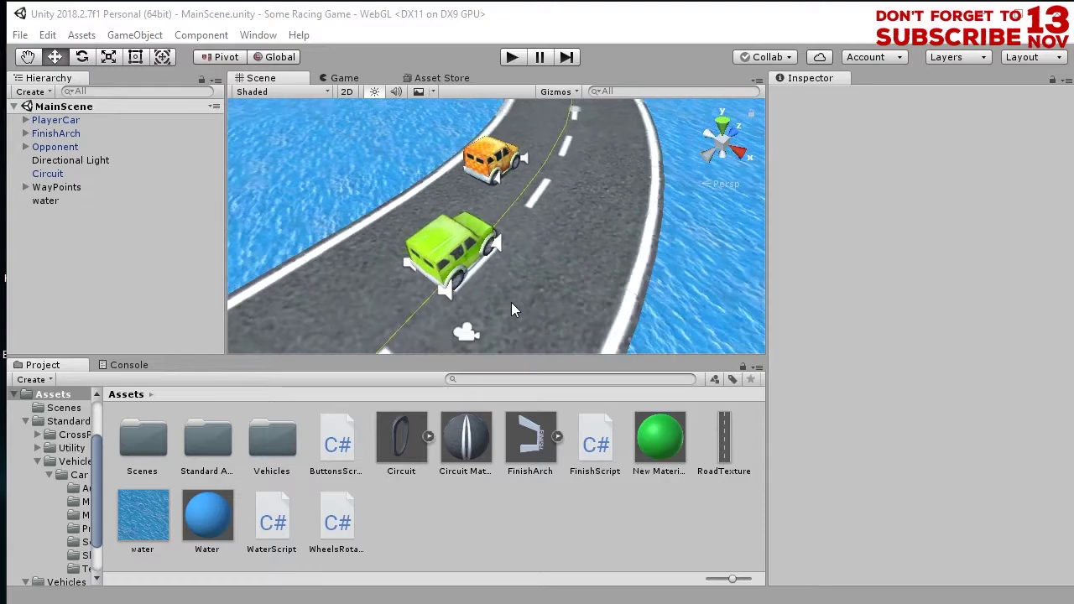
middle_click_drag(553, 264, 515, 261)
scroll(446, 273, "down", 6)
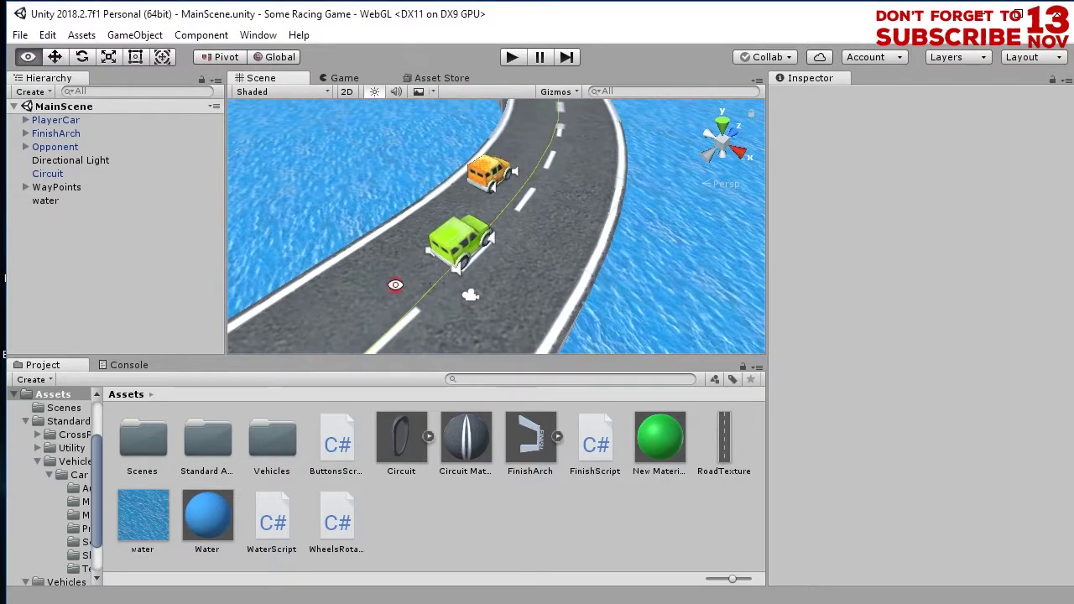
left_click_drag(395, 283, 529, 240, "alt")
left_click_drag(310, 281, 461, 258, "alt")
left_click_drag(736, 182, 331, 239, "alt")
left_click_drag(611, 263, 571, 230, "alt")
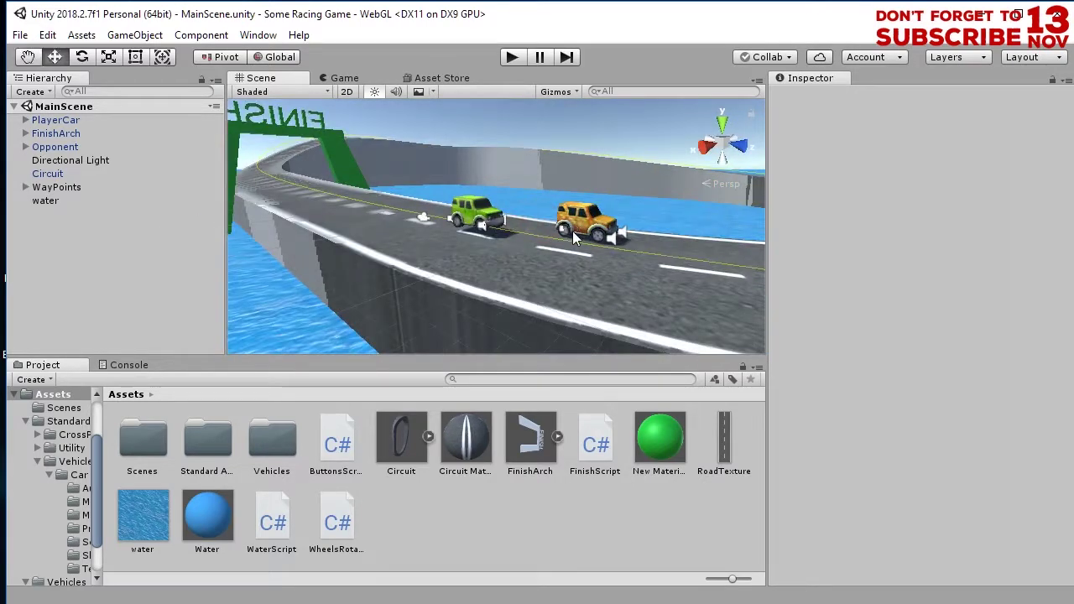
middle_click_drag(572, 230, 494, 258)
scroll(493, 257, "down", 3)
scroll(493, 257, "down", 3)
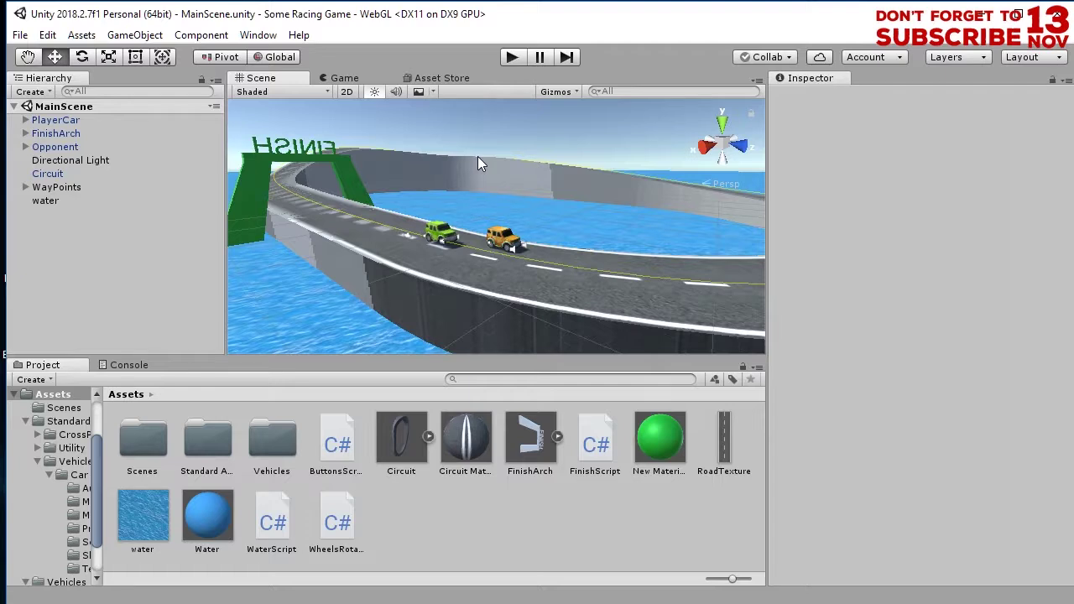
scroll(480, 172, "down", 2)
middle_click_drag(493, 194, 481, 209)
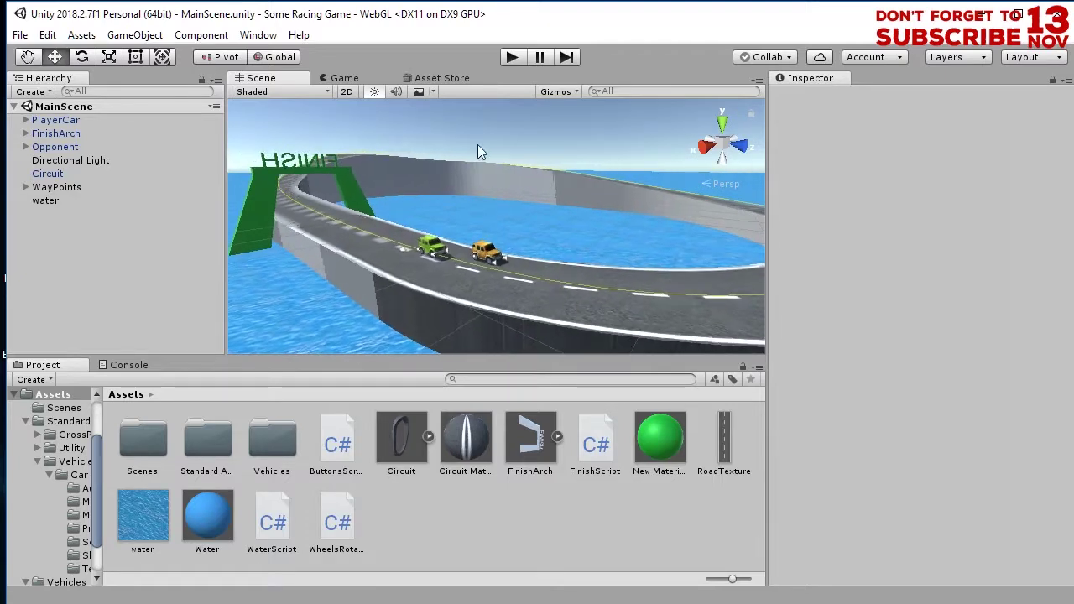
Search the Unity Asset Store for "free buildings"
left_click(442, 78)
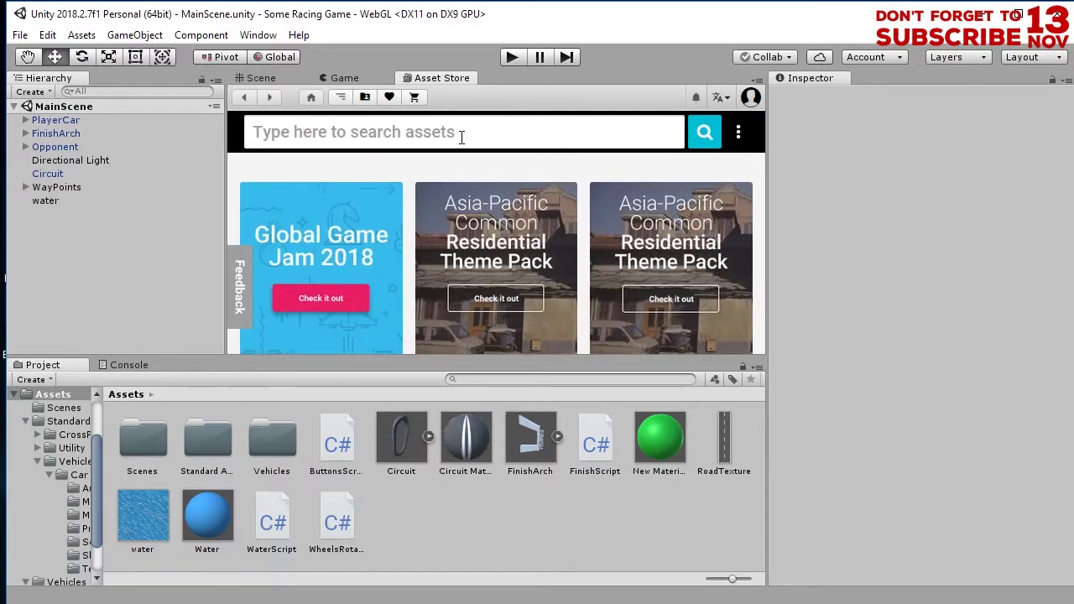
left_click(457, 138)
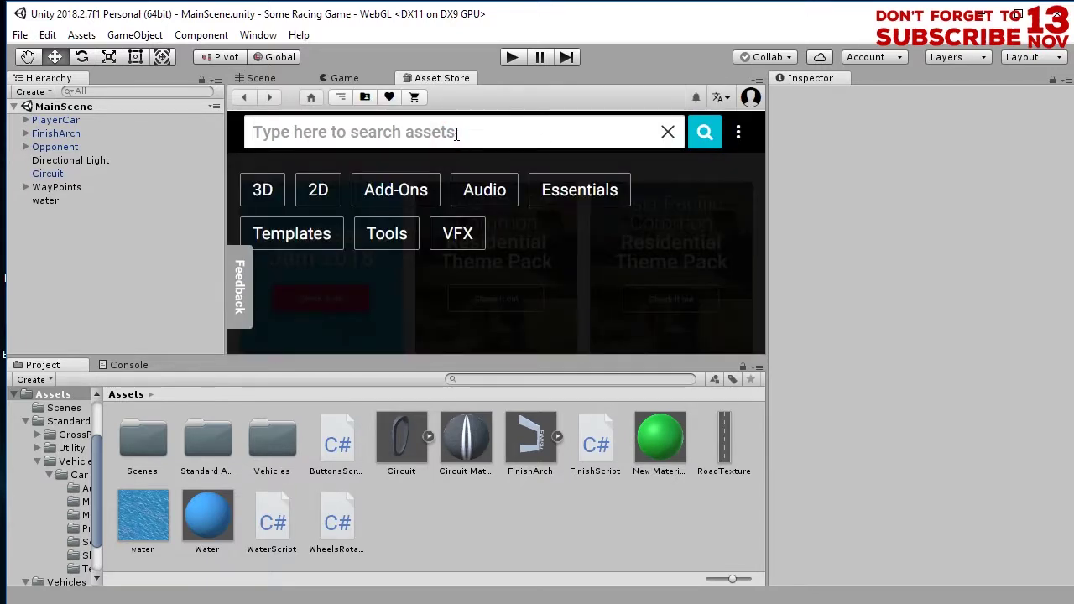
type("free buildings")
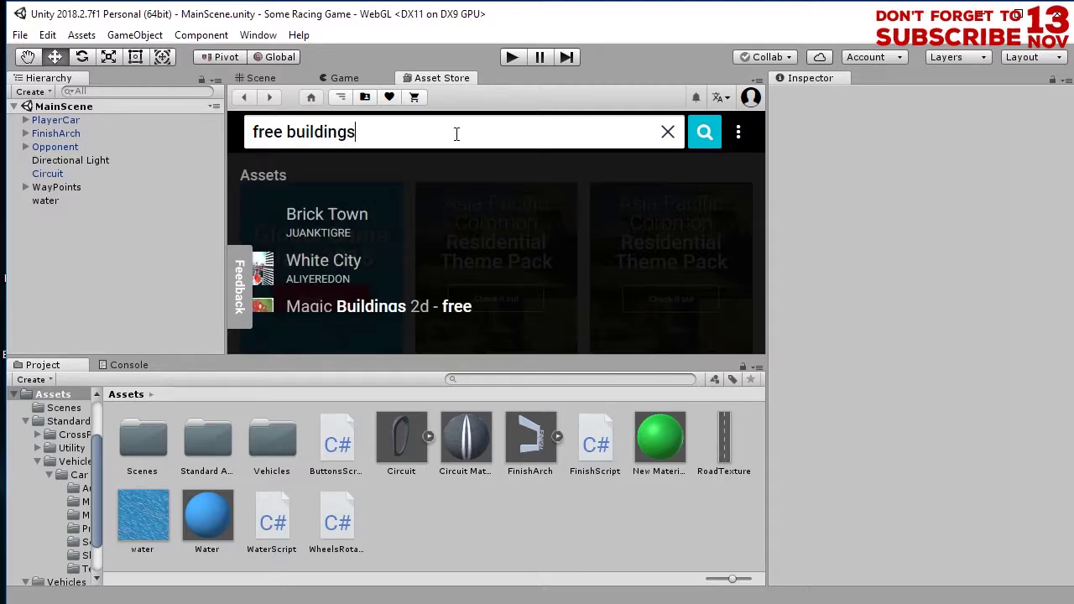
key("Return")
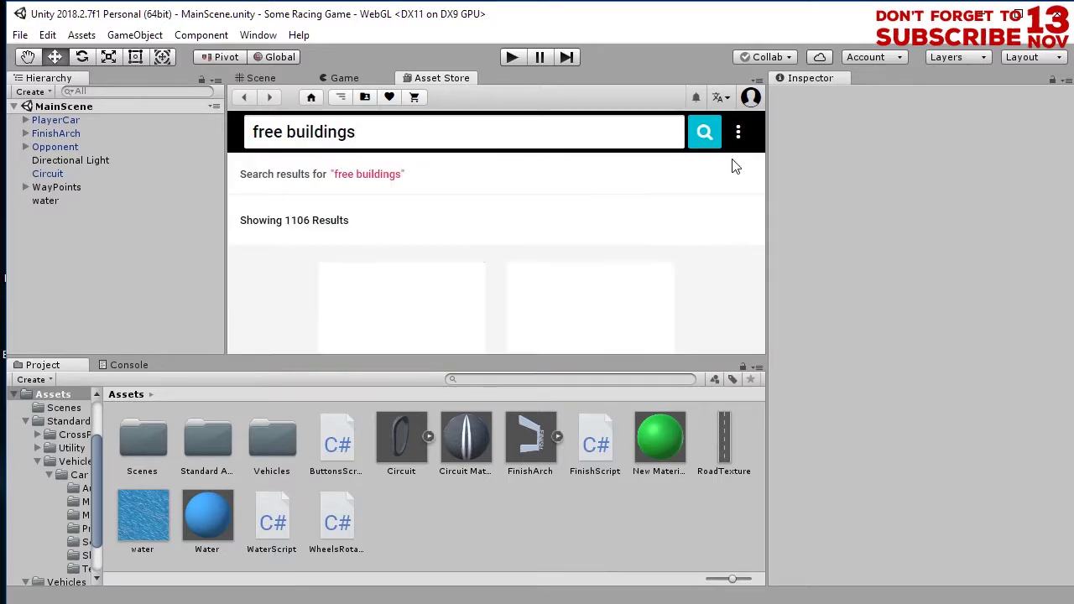
Look through the Asset Store search results for a free building model that suits the track surroundings
scroll(324, 276, "down", 3)
scroll(601, 302, "down", 1)
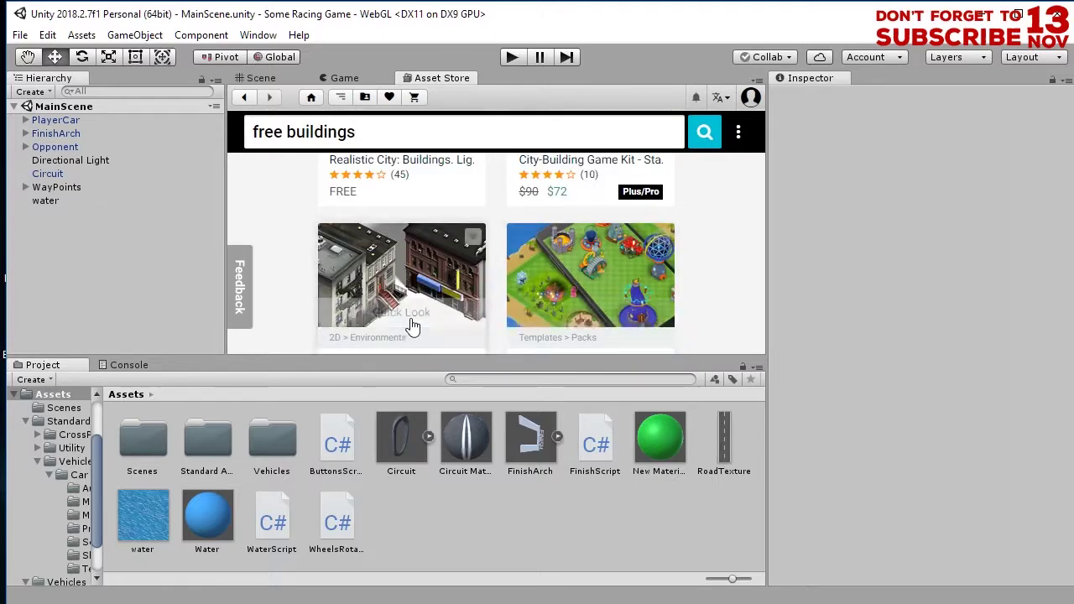
scroll(297, 319, "down", 1)
scroll(312, 316, "down", 2)
scroll(312, 316, "down", 5)
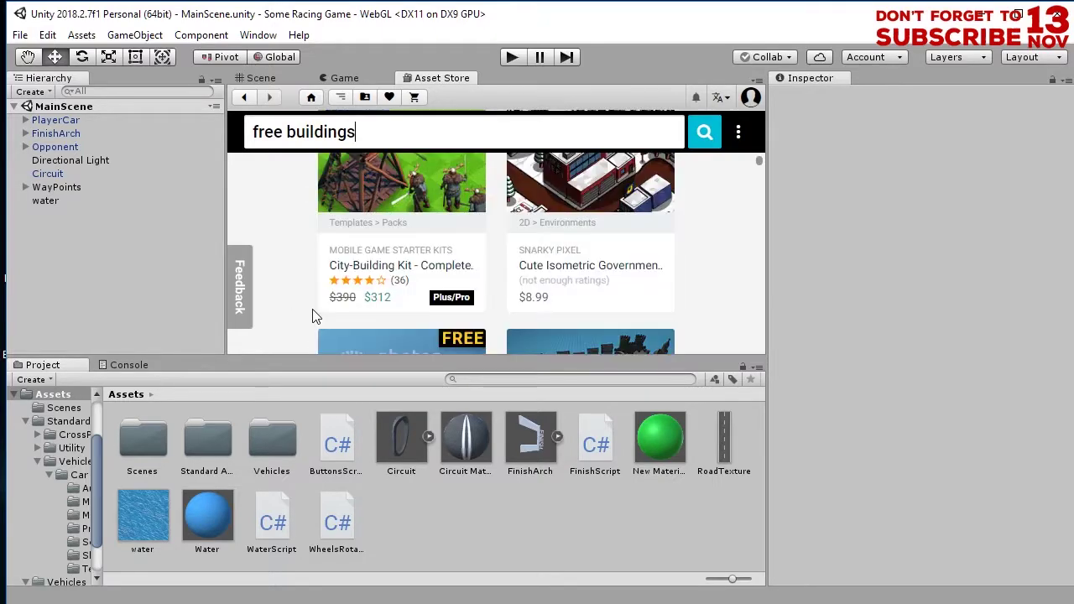
scroll(312, 316, "down", 2)
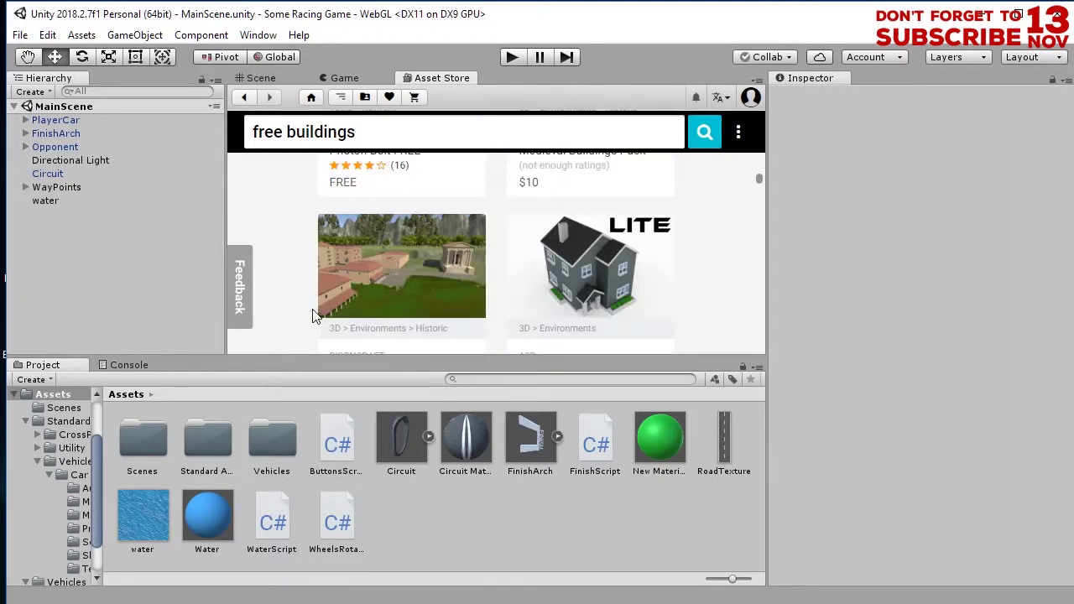
scroll(314, 315, "up", 1)
scroll(424, 292, "down", 4)
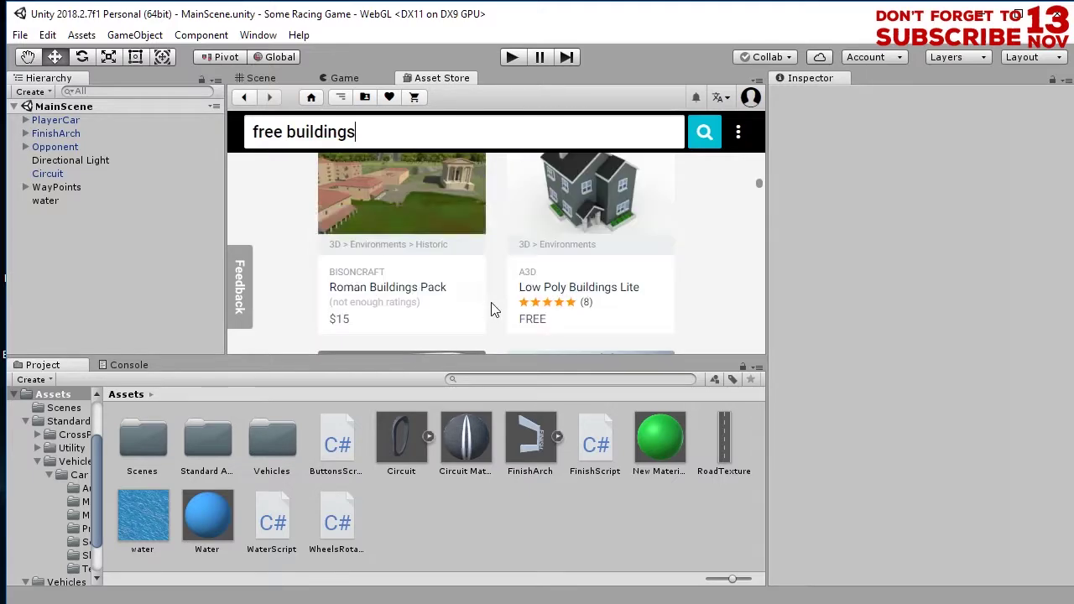
scroll(408, 268, "down", 2)
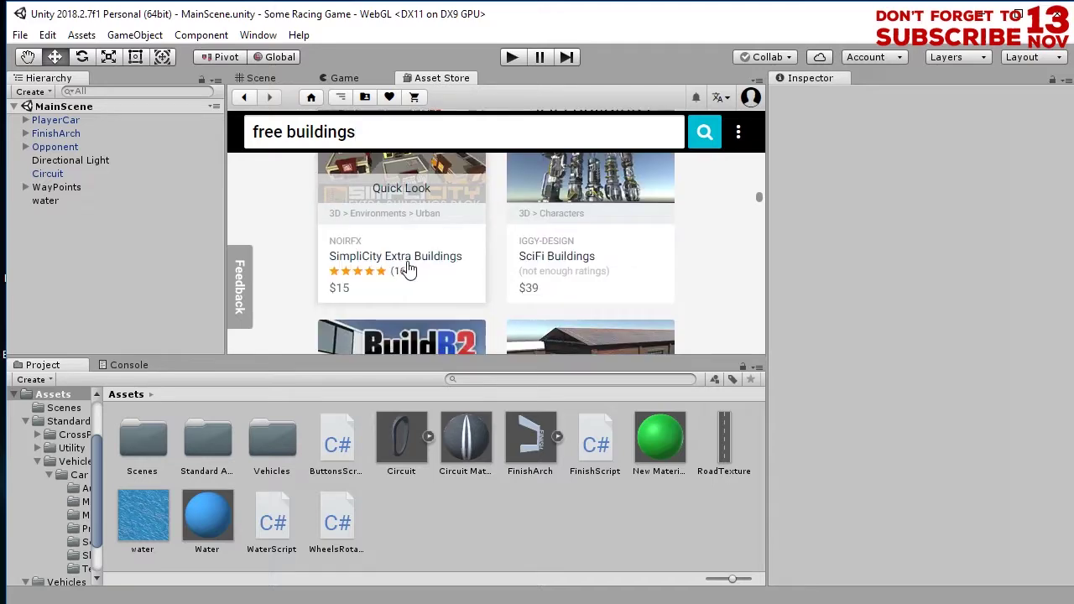
scroll(484, 284, "down", 2)
scroll(482, 286, "down", 1)
scroll(480, 283, "up", 1)
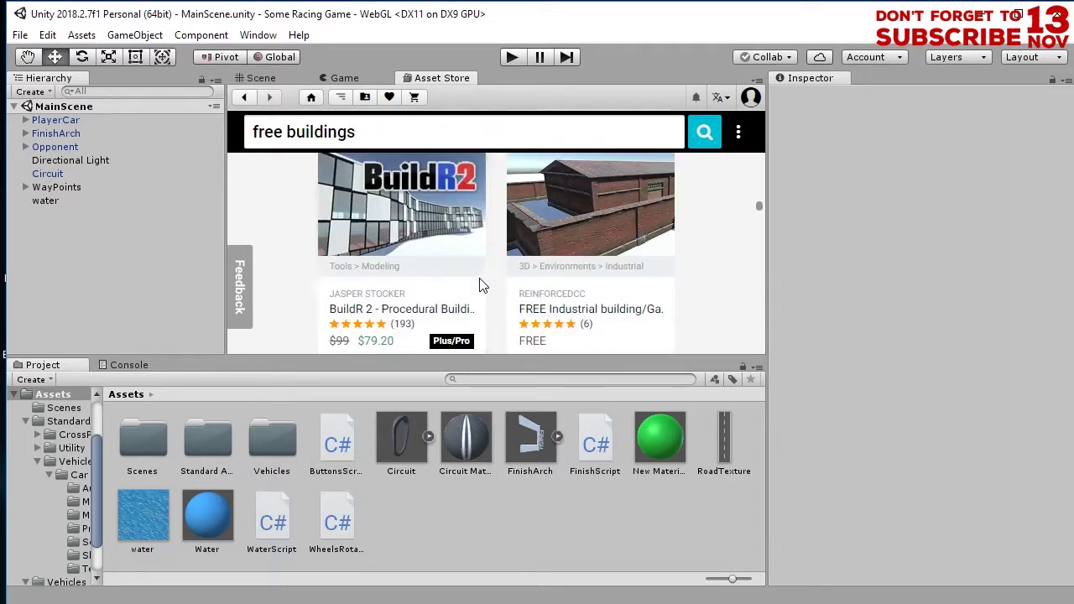
scroll(479, 285, "down", 2)
scroll(478, 290, "down", 2)
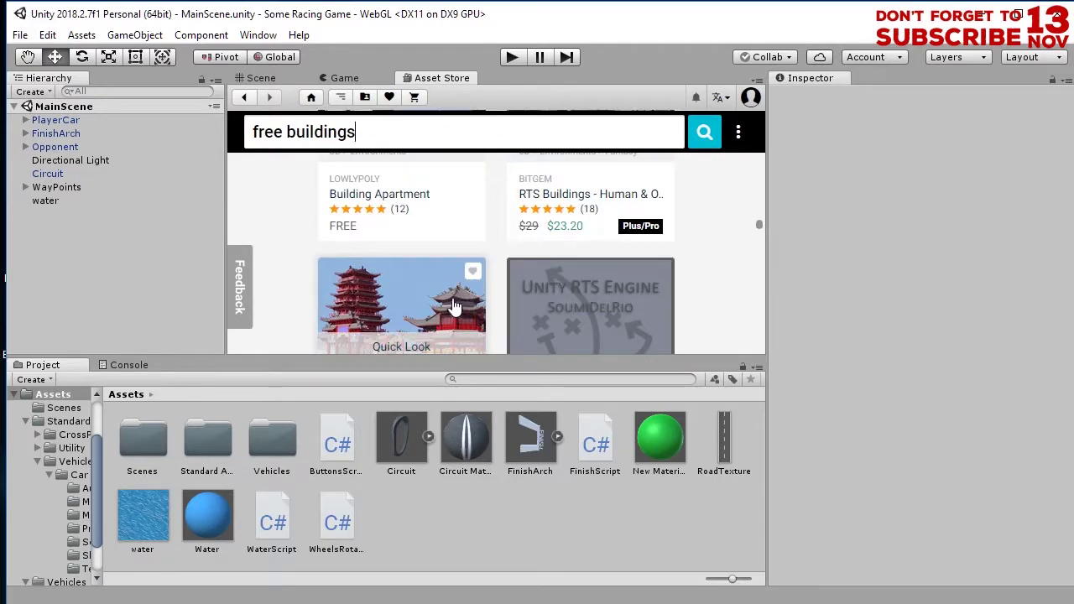
scroll(463, 285, "up", 1)
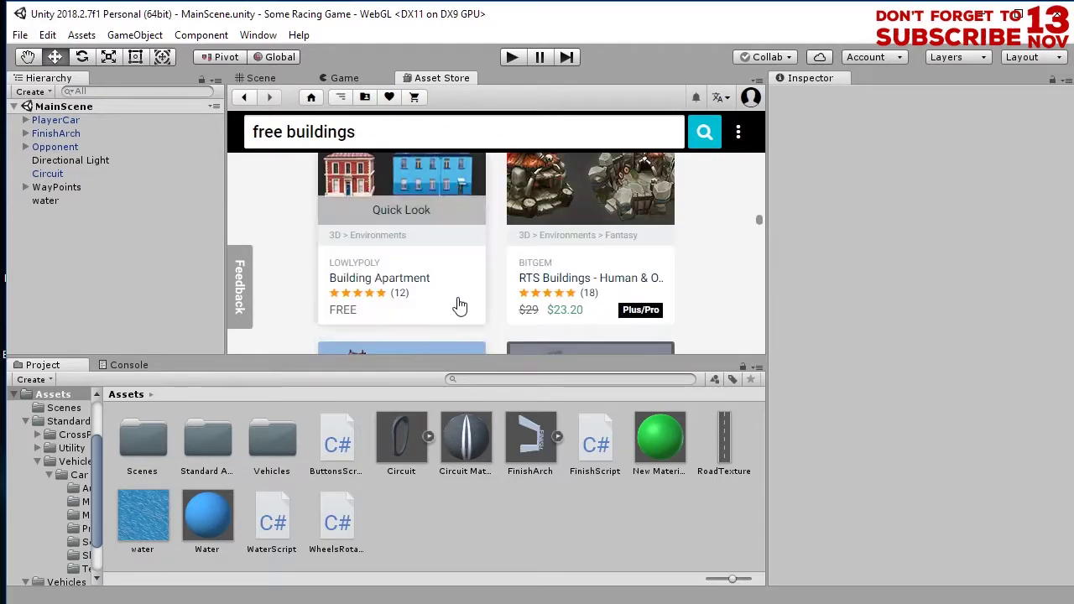
Open the free Building Apartment asset by LowlyPoly and import all of its package files into the project
left_click(415, 188)
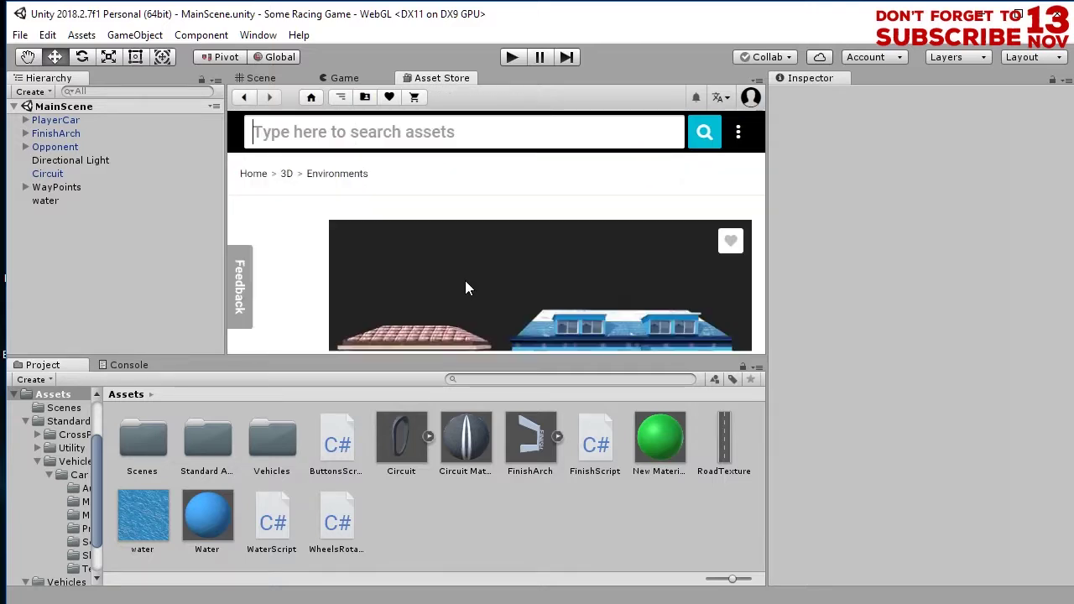
scroll(643, 282, "down", 2)
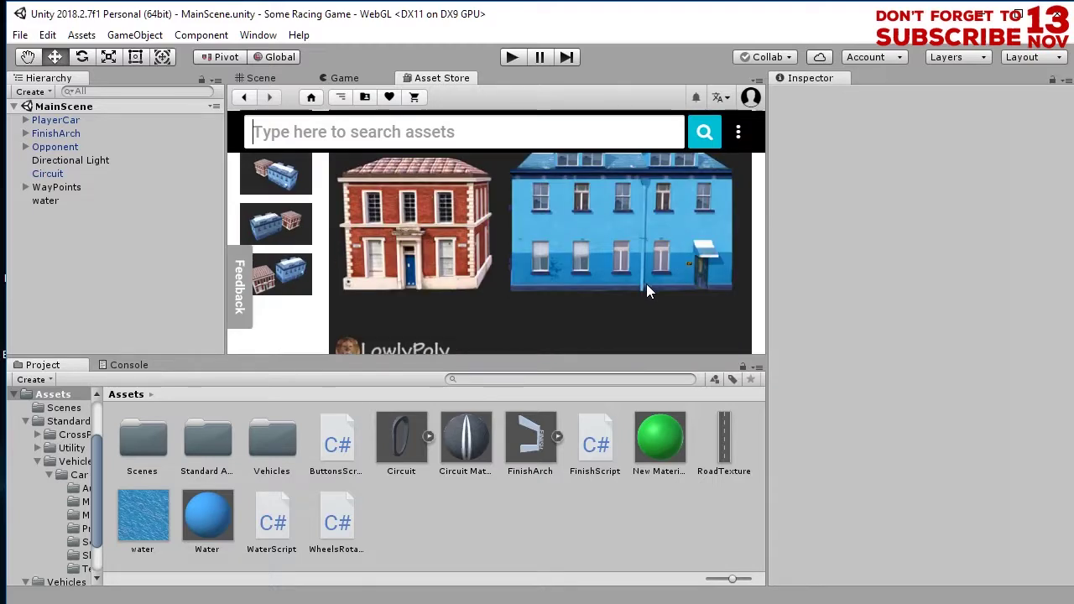
scroll(646, 290, "down", 6)
scroll(724, 309, "up", 3)
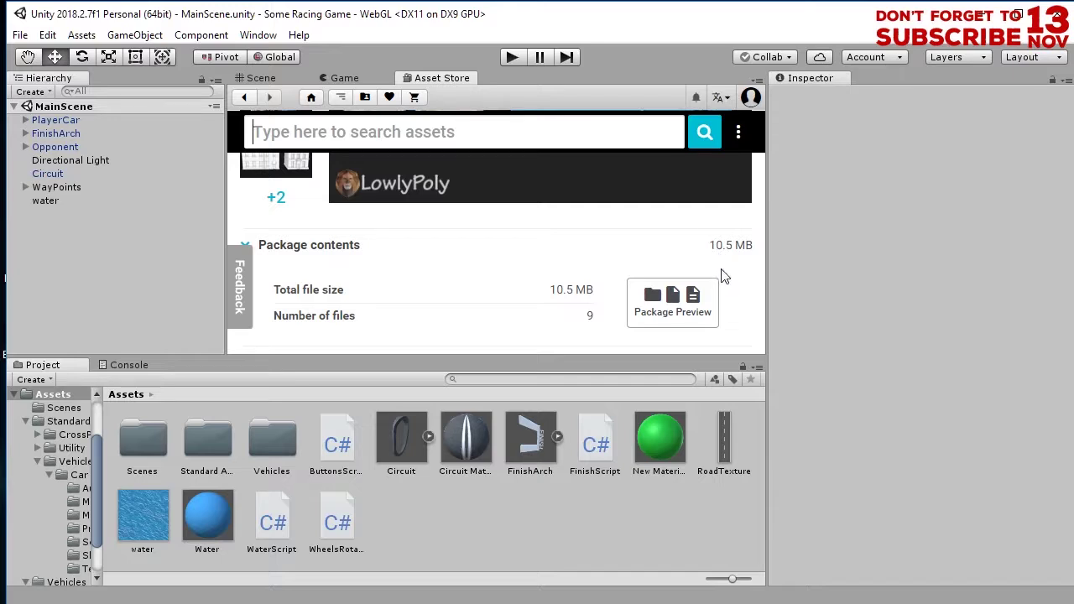
scroll(720, 282, "down", 6)
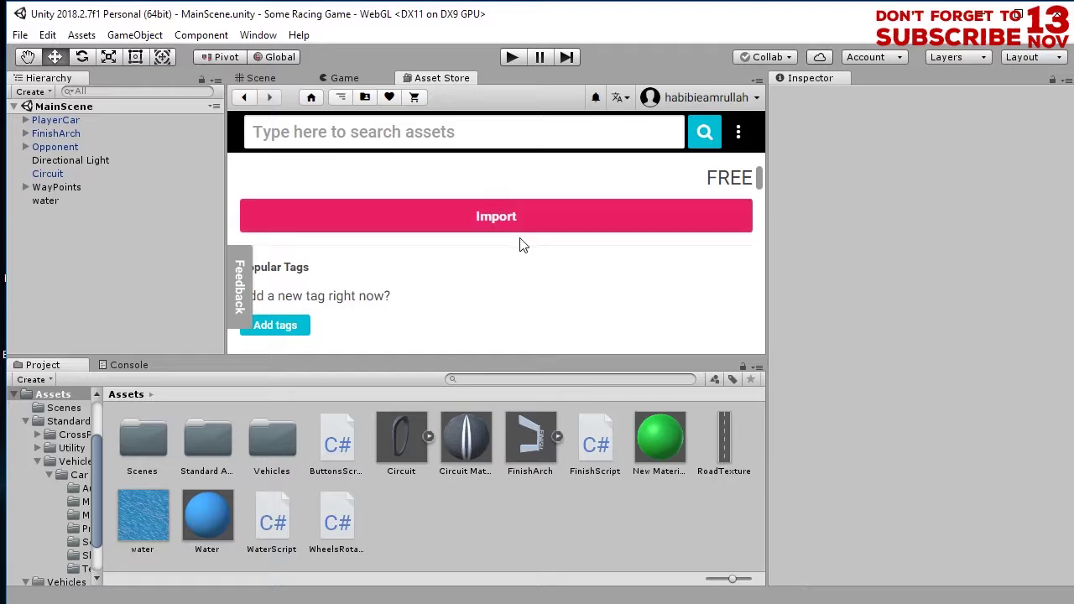
left_click(520, 220)
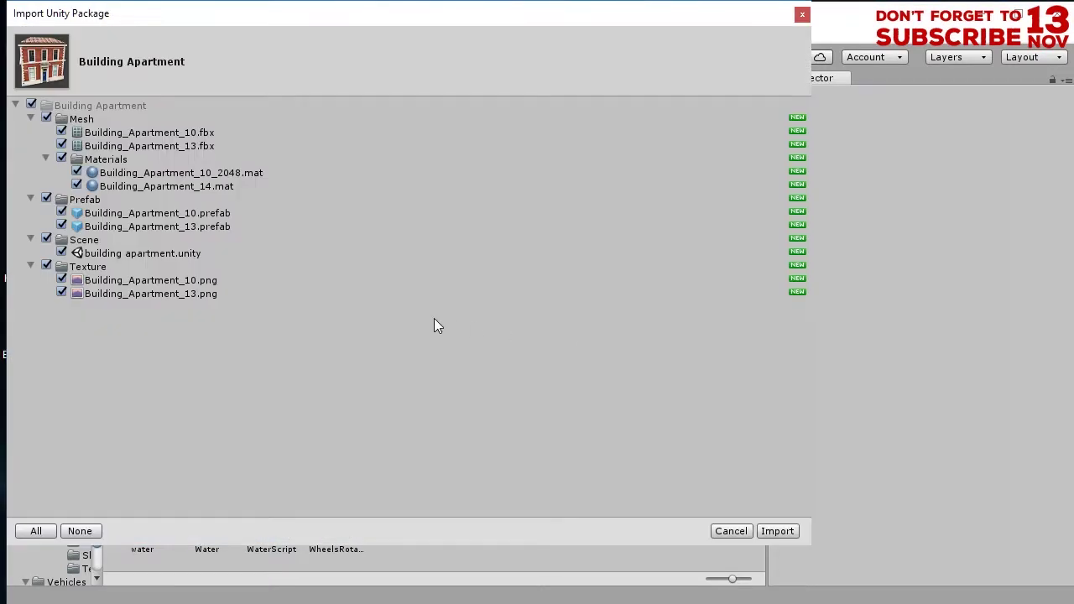
left_click(777, 531)
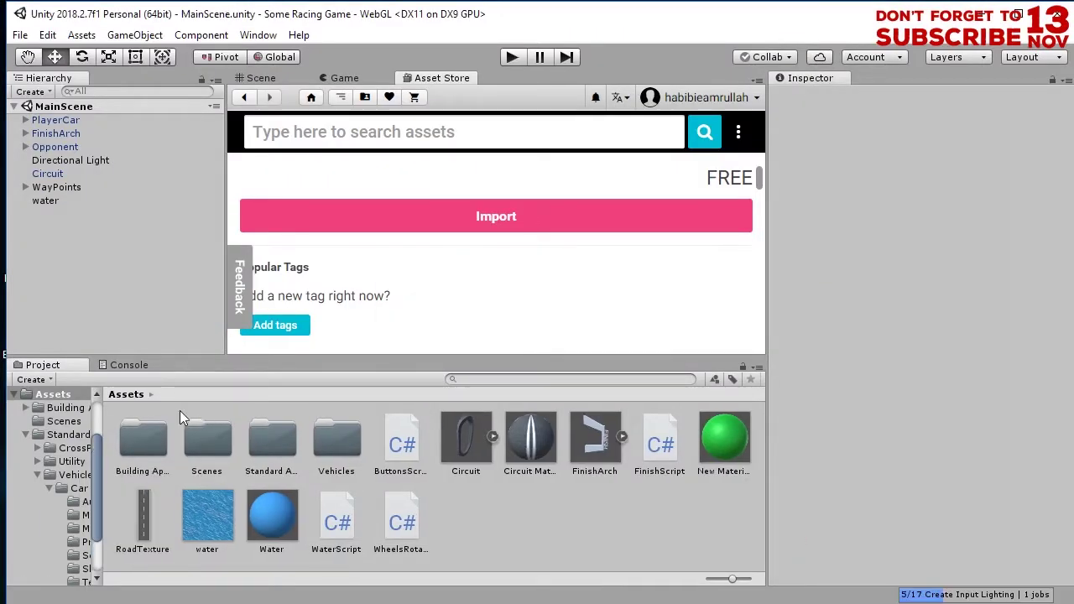
Return to the scene view and open the Prefab folder inside the Building Apartment assets
left_click(267, 78)
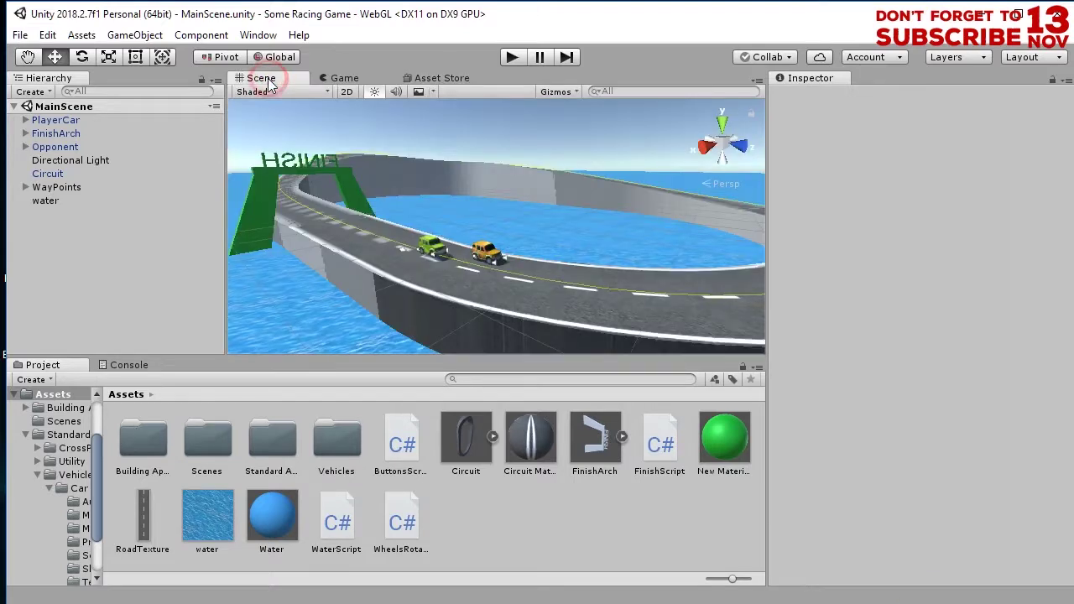
double_click(150, 443)
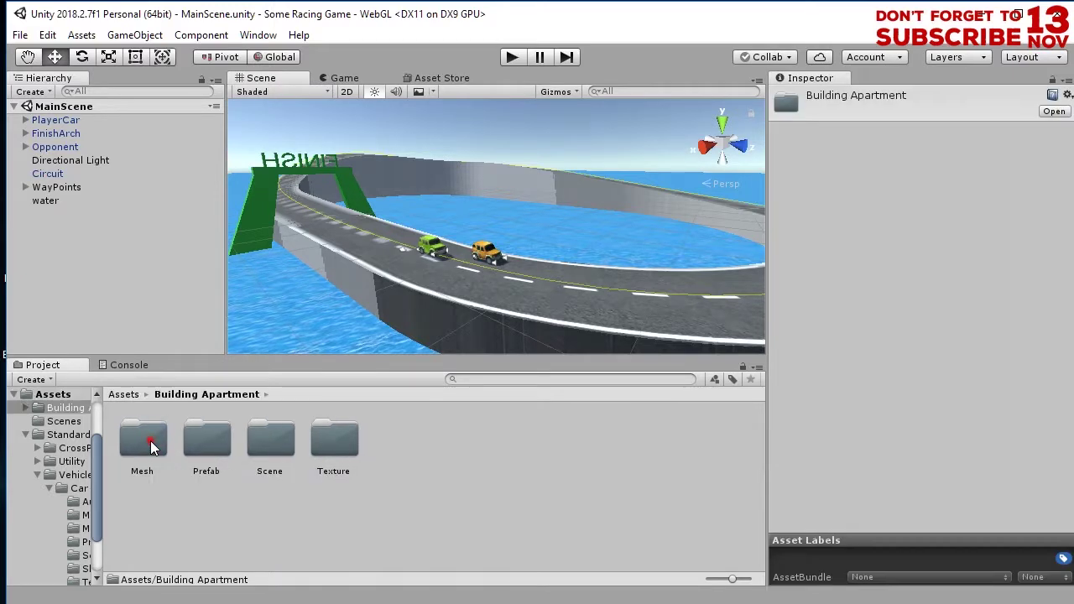
double_click(212, 442)
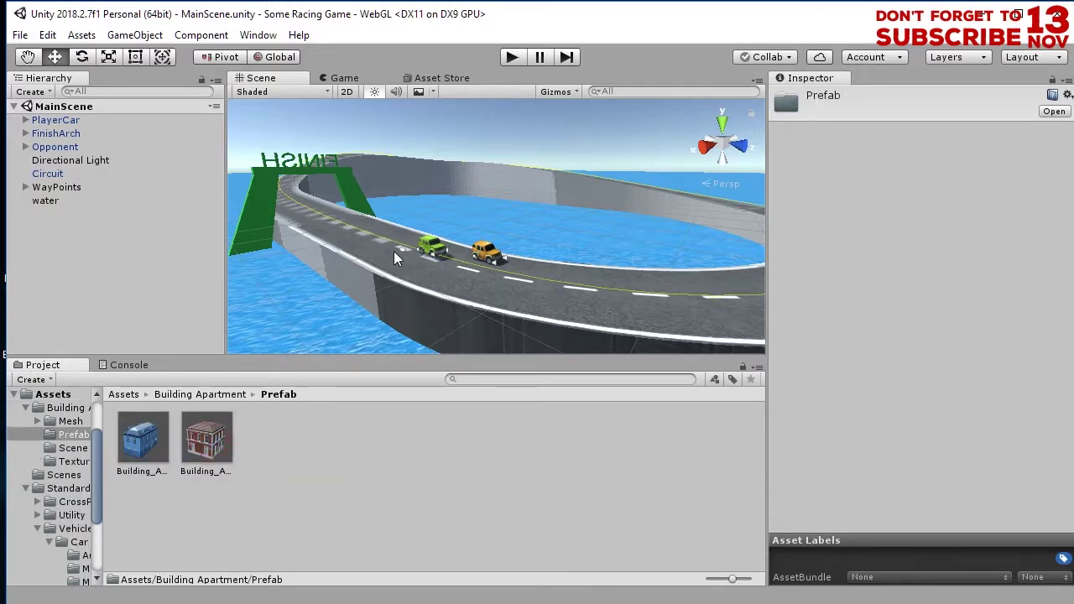
Inspect the blue and the red-brick apartment prefabs one after the other
left_click(207, 449)
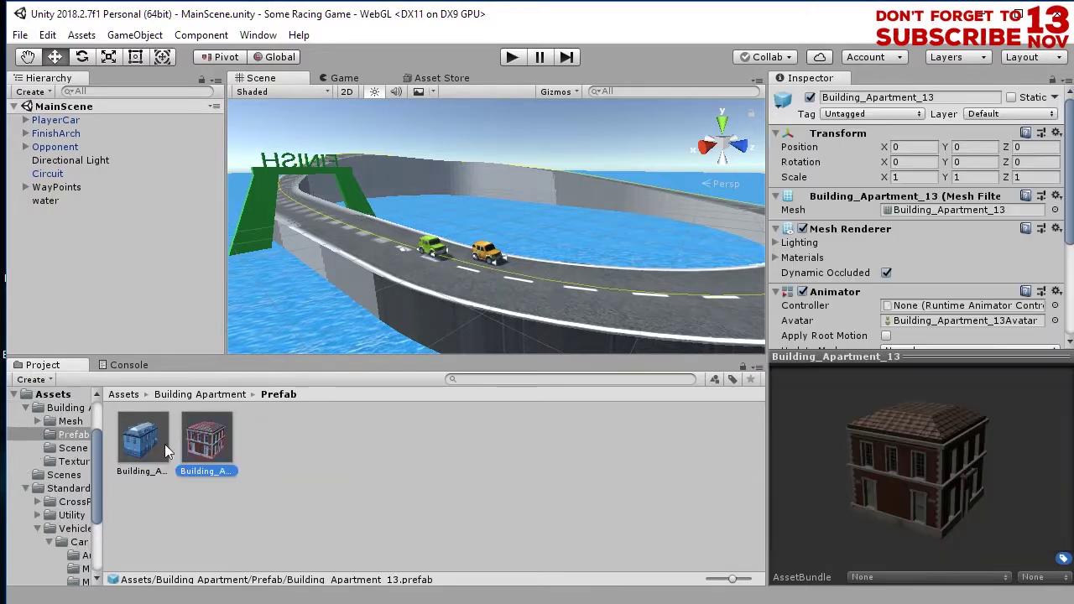
left_click(159, 445)
left_click(210, 458)
left_click(219, 504)
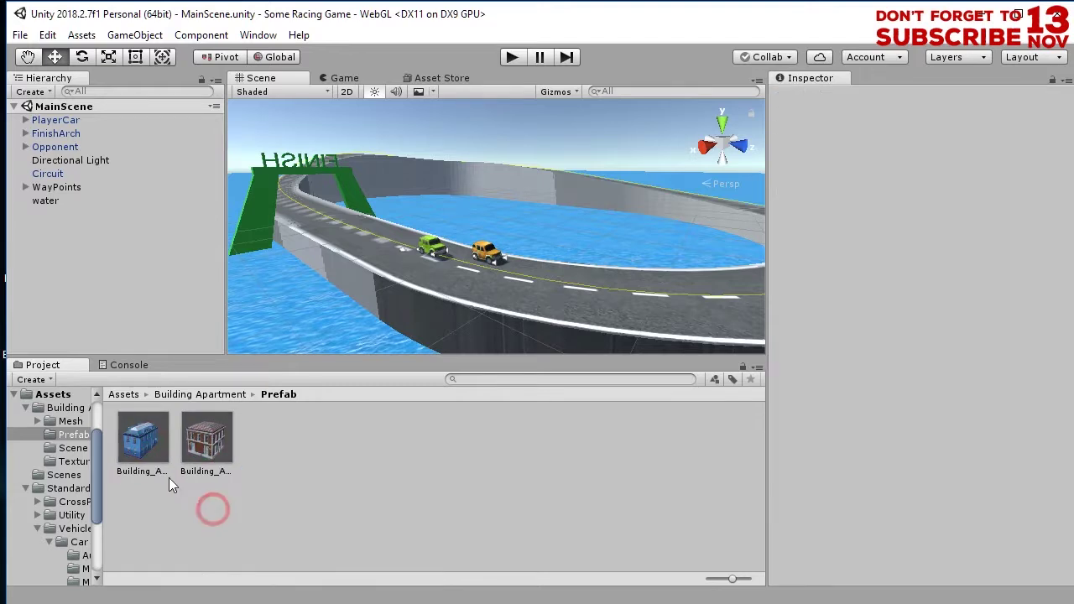
left_click(141, 443)
left_click(266, 497)
Place the red-brick Building_Apartment_13 prefab in the scene by the track and lower it to about Y 0.8
left_click(210, 445)
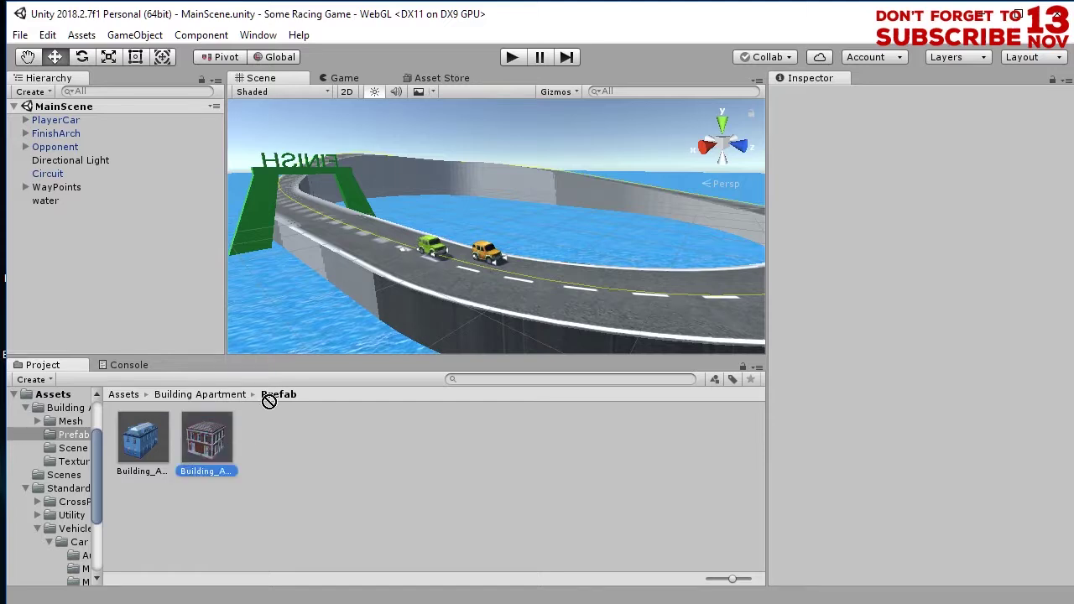
left_click_drag(269, 400, 246, 340)
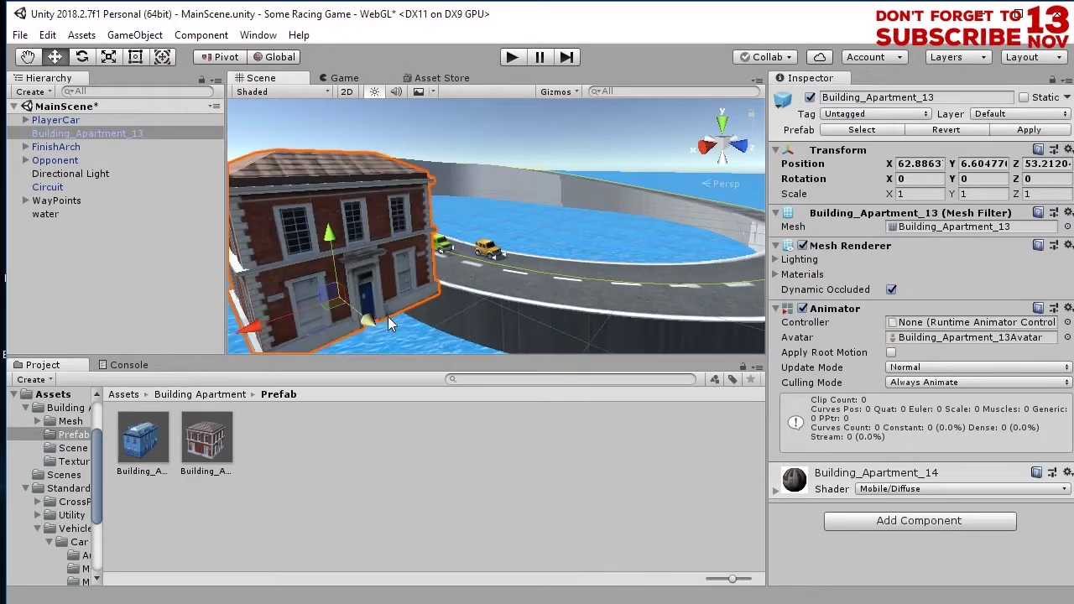
scroll(388, 318, "down", 3)
left_click_drag(386, 319, 359, 228, "alt")
scroll(414, 299, "down", 3)
left_click_drag(414, 294, 614, 312, "alt")
left_click_drag(435, 222, 437, 247)
Move the red-brick building off the road's inner edge down into the water, at about X 29.4, Y -6.2, Z 32.2
scroll(445, 276, "up", 2)
middle_click_drag(446, 275, 496, 259)
left_click_drag(530, 228, 561, 204, "alt")
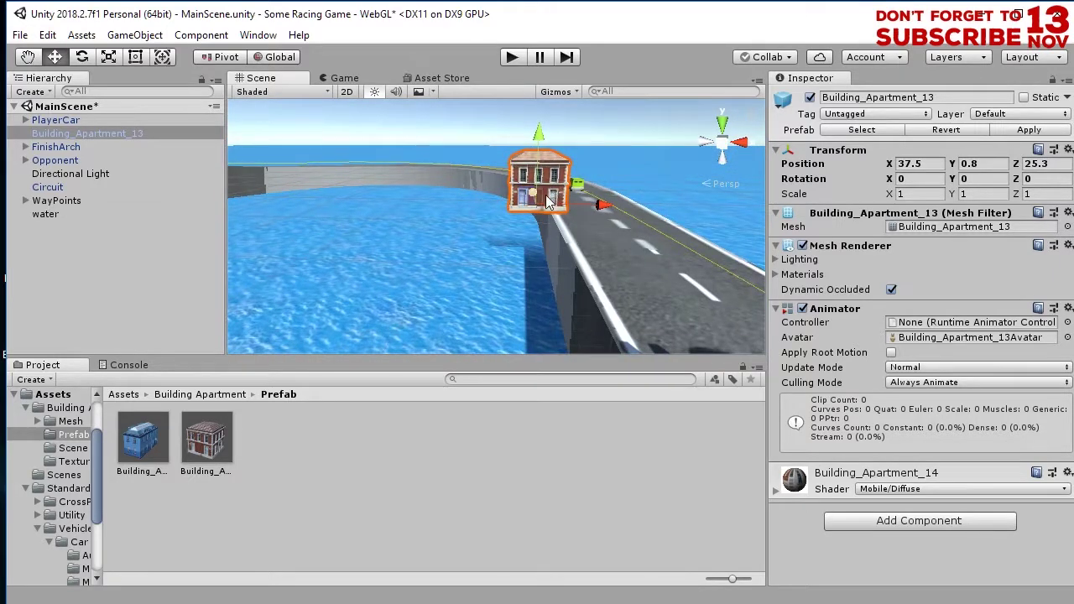
left_click_drag(550, 201, 379, 281)
scroll(528, 218, "up", 3)
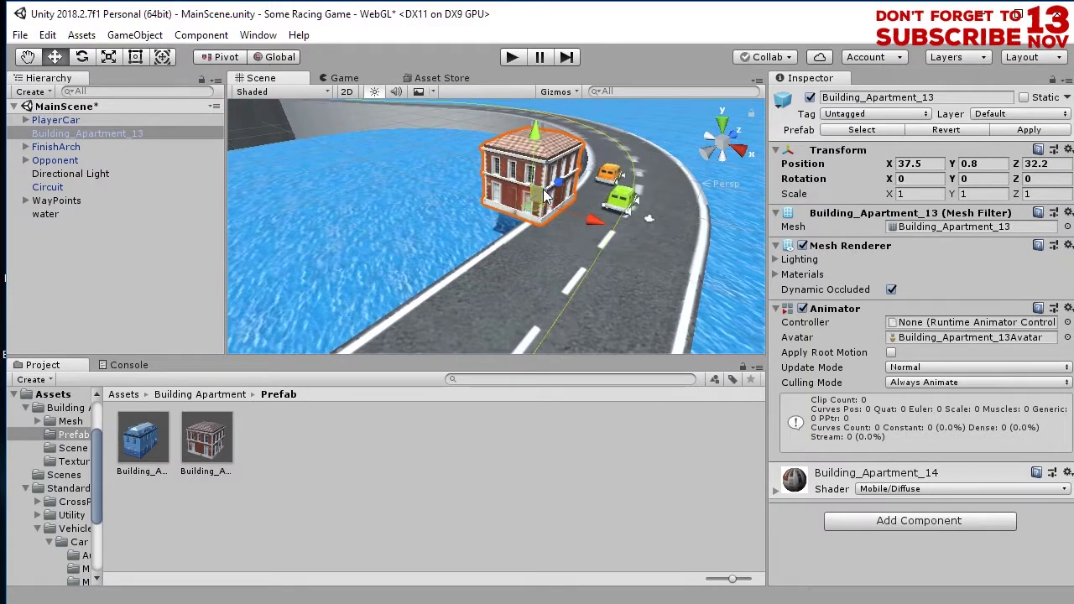
left_click_drag(546, 195, 452, 211)
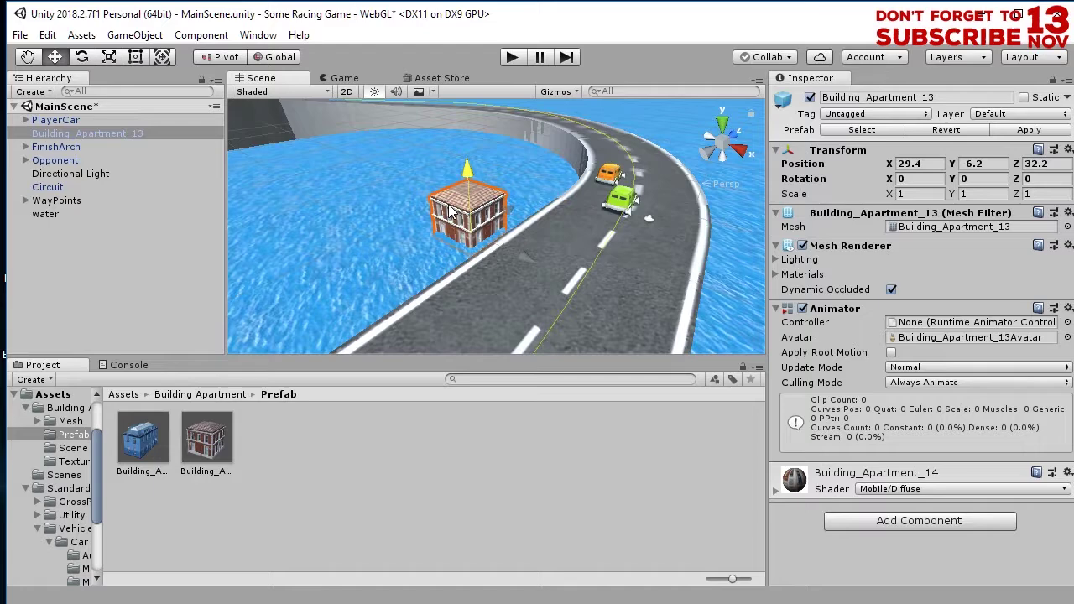
Scale the red-brick building up uniformly to about 2.12 on all axes
left_click(109, 59)
left_click_drag(471, 233, 509, 171)
left_click_drag(509, 193, 615, 196, "alt")
scroll(606, 206, "up", 3)
scroll(595, 220, "down", 5)
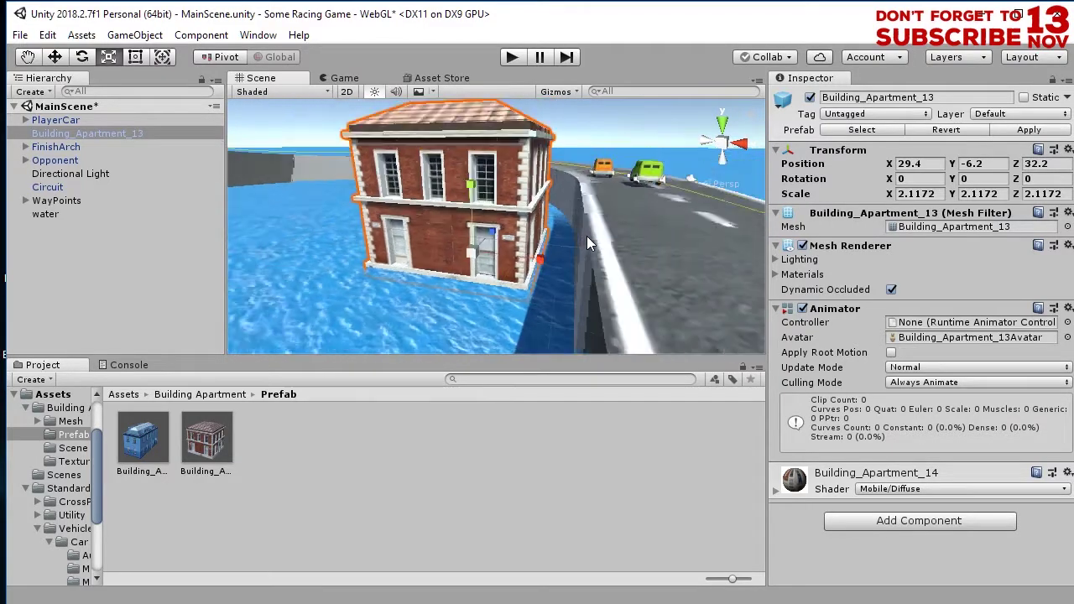
left_click_drag(600, 221, 168, 270, "alt")
scroll(444, 277, "up", 3)
scroll(445, 274, "up", 2)
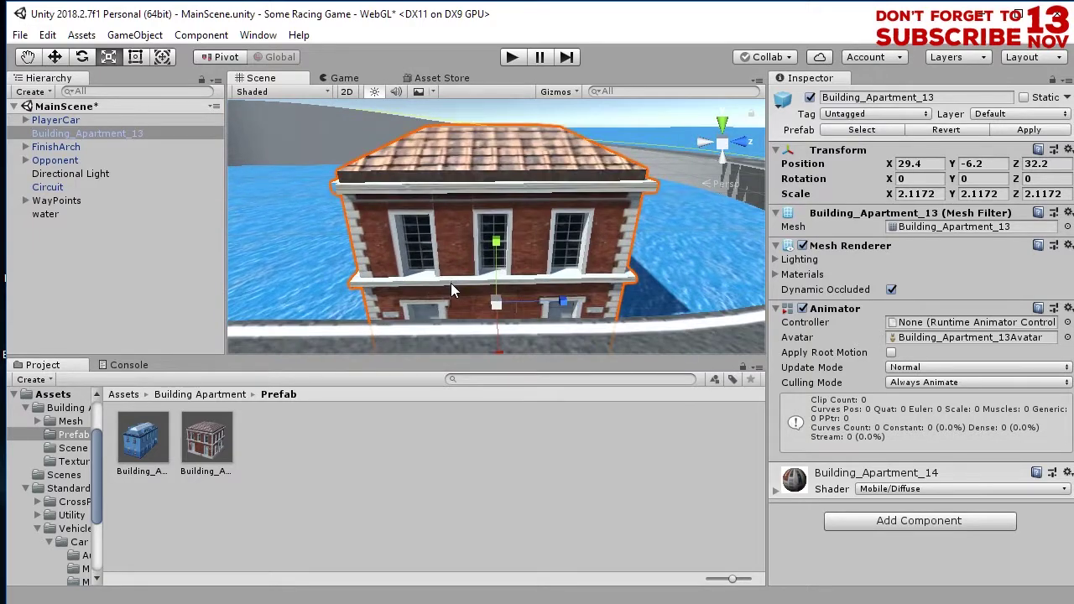
Scale the red-brick building up uniformly to about 2.50 on all axes
scroll(451, 283, "down", 2)
left_click_drag(451, 283, 495, 246, "alt")
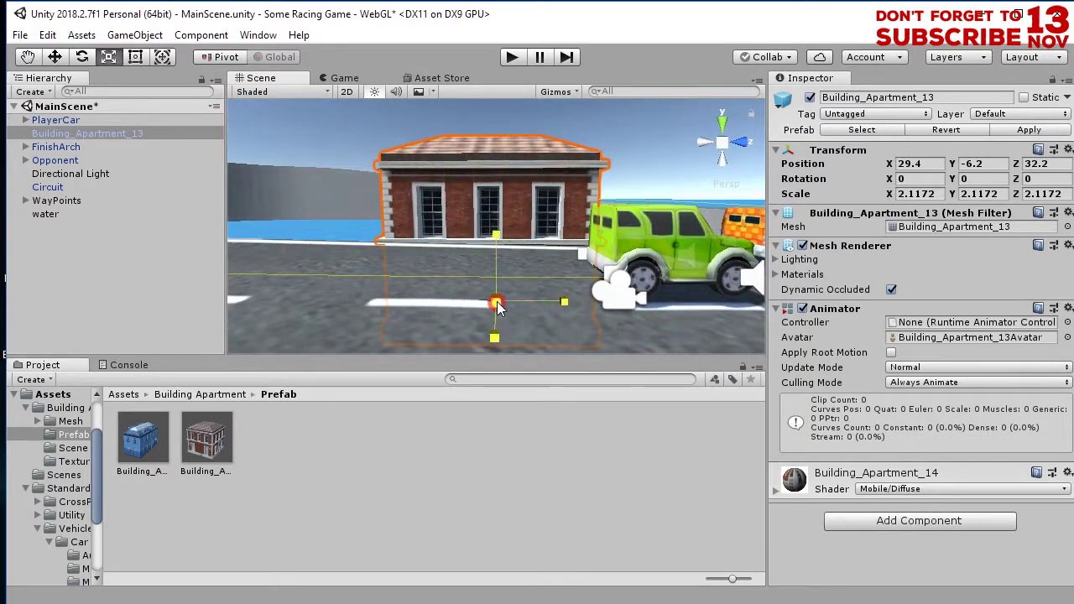
left_click_drag(496, 302, 598, 305)
scroll(531, 288, "down", 4)
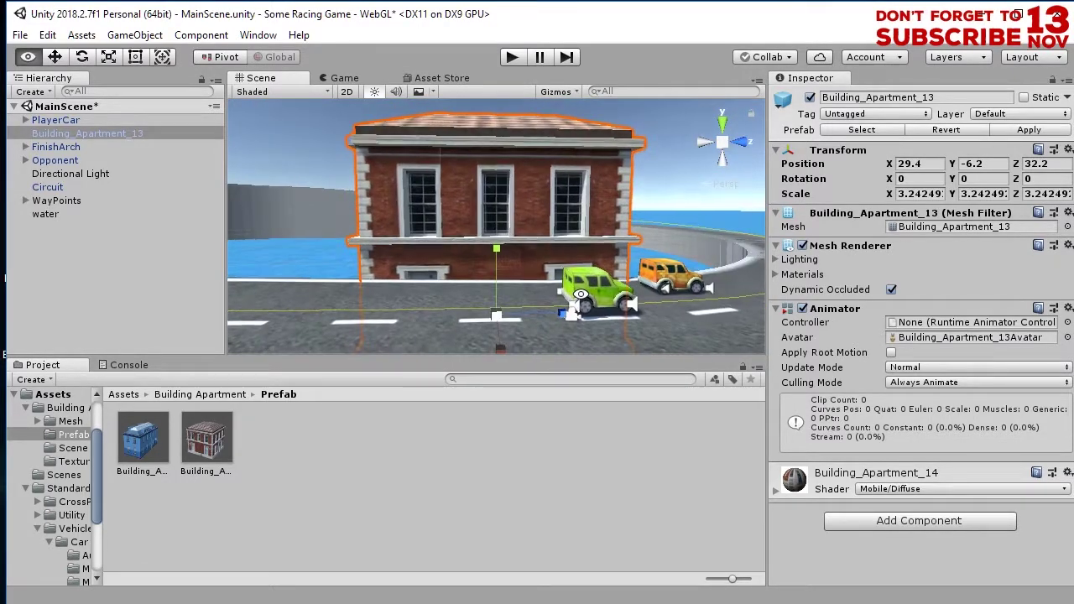
left_click_drag(495, 315, 480, 337)
middle_click_drag(501, 346, 502, 326)
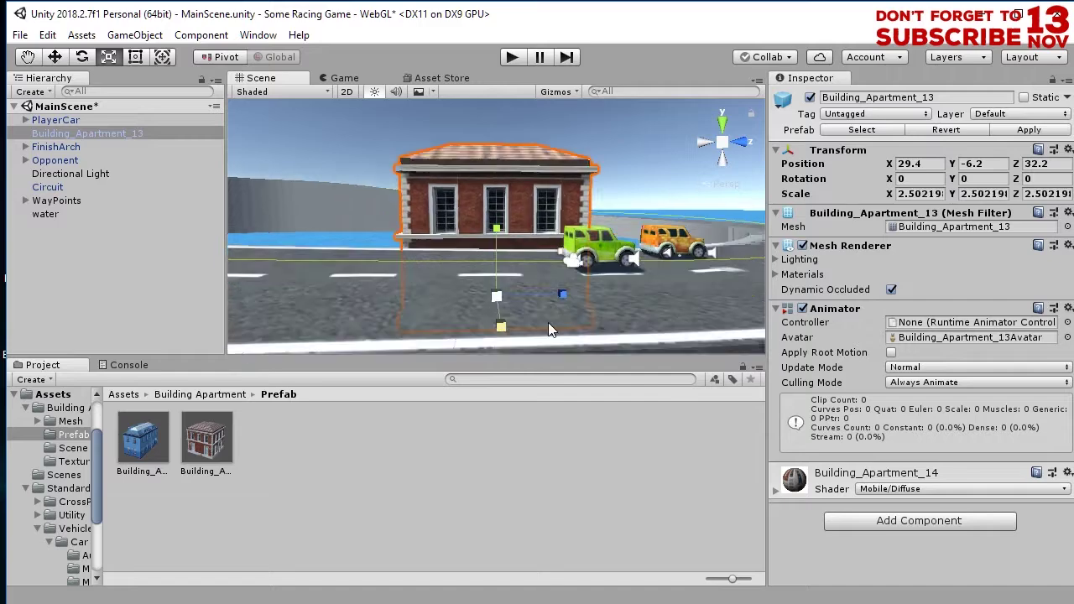
Raise the red-brick building straight up out of the water to Y -2.6
scroll(509, 305, "down", 5)
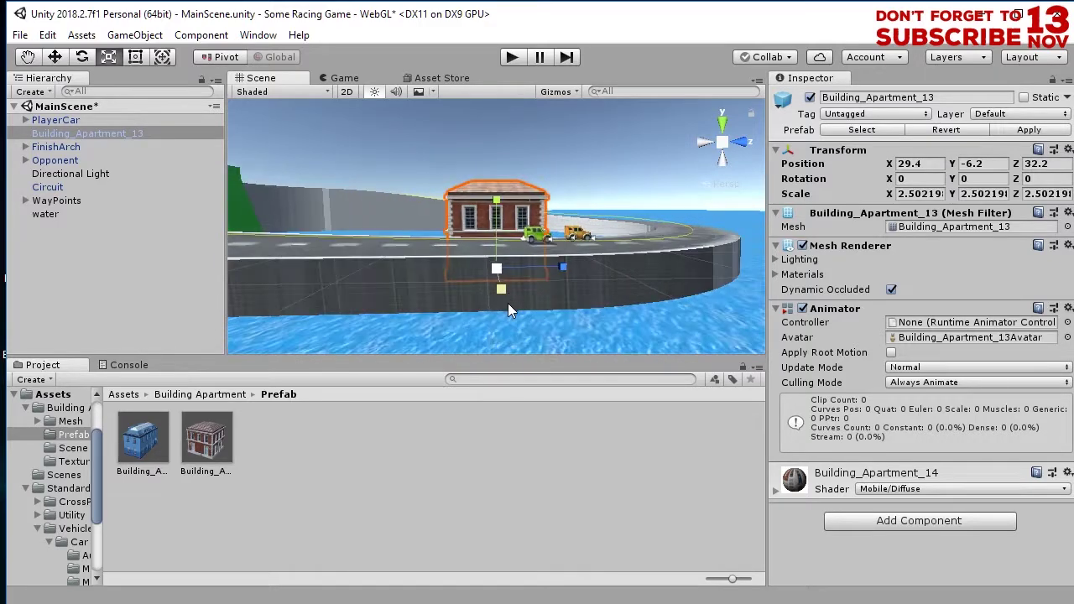
left_click_drag(487, 295, 531, 296, "alt")
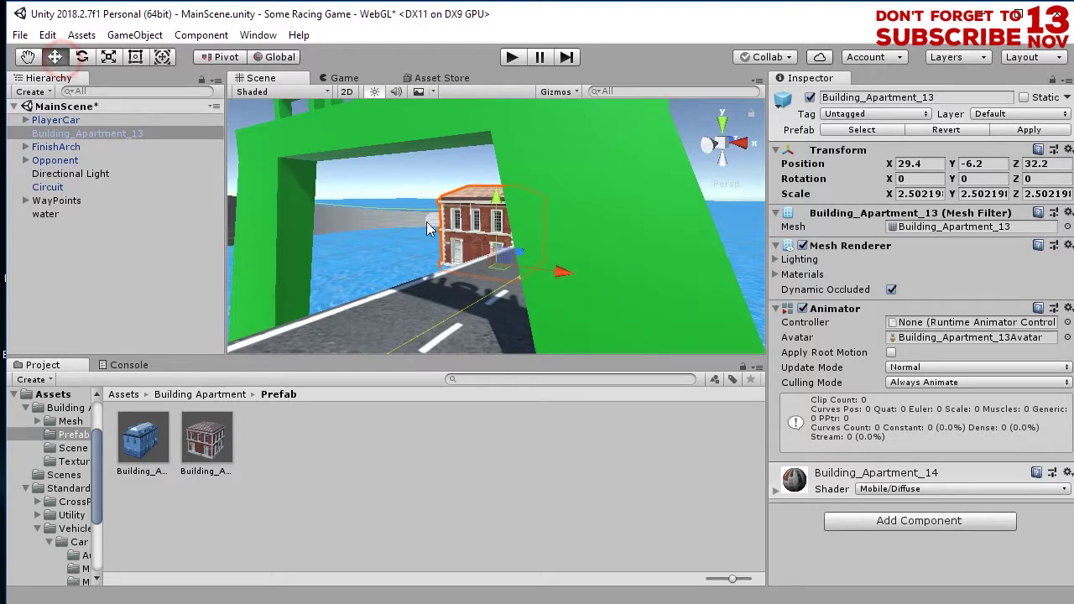
left_click_drag(520, 252, 564, 224, "alt")
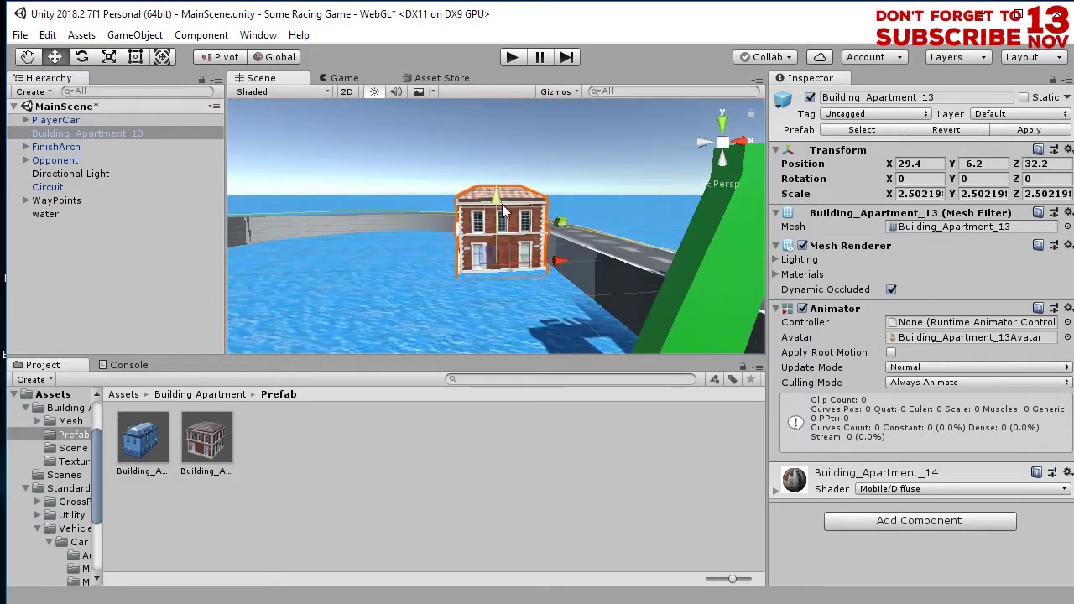
left_click_drag(496, 202, 496, 180)
key("f")
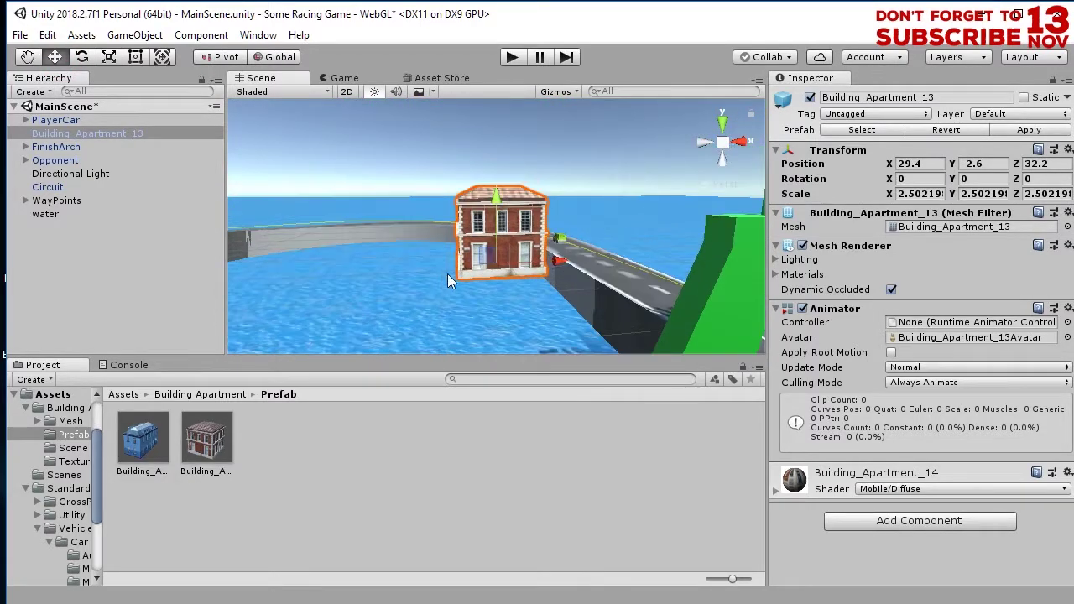
Raise the water plane to Y -1.71
left_click(434, 300)
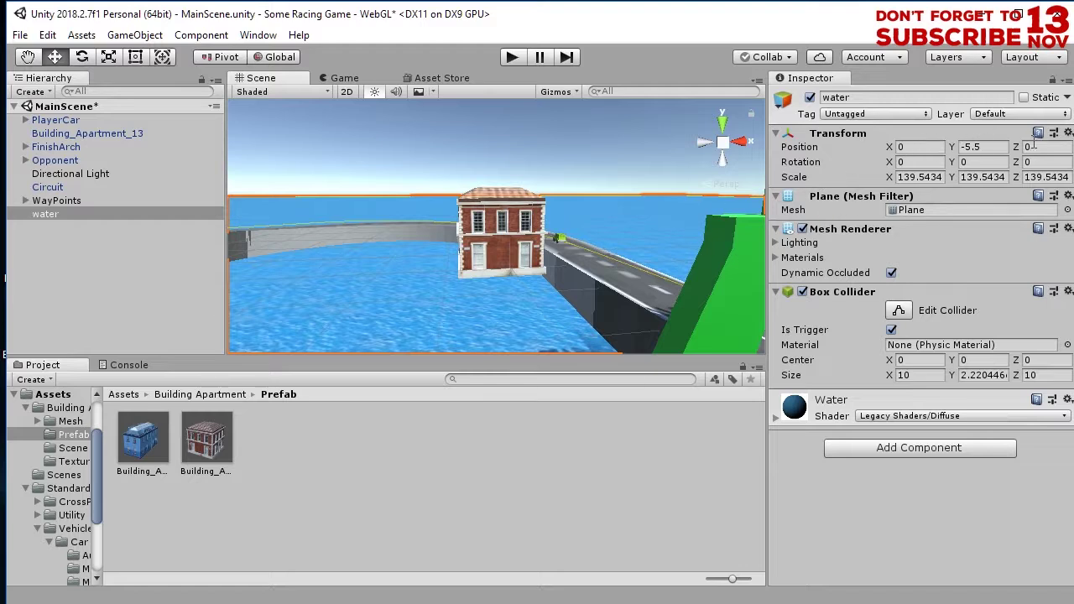
left_click_drag(949, 148, 1006, 147)
left_click_drag(1071, 149, 1054, 154)
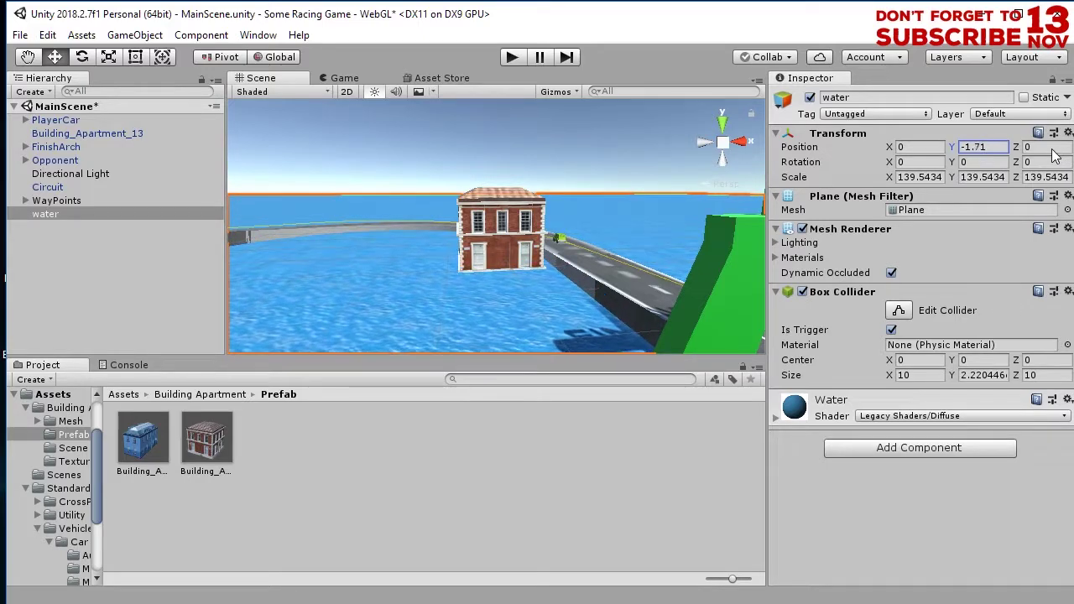
Raise the red-brick building a little more, to about Y -1.84
scroll(518, 260, "up", 3)
left_click(503, 252)
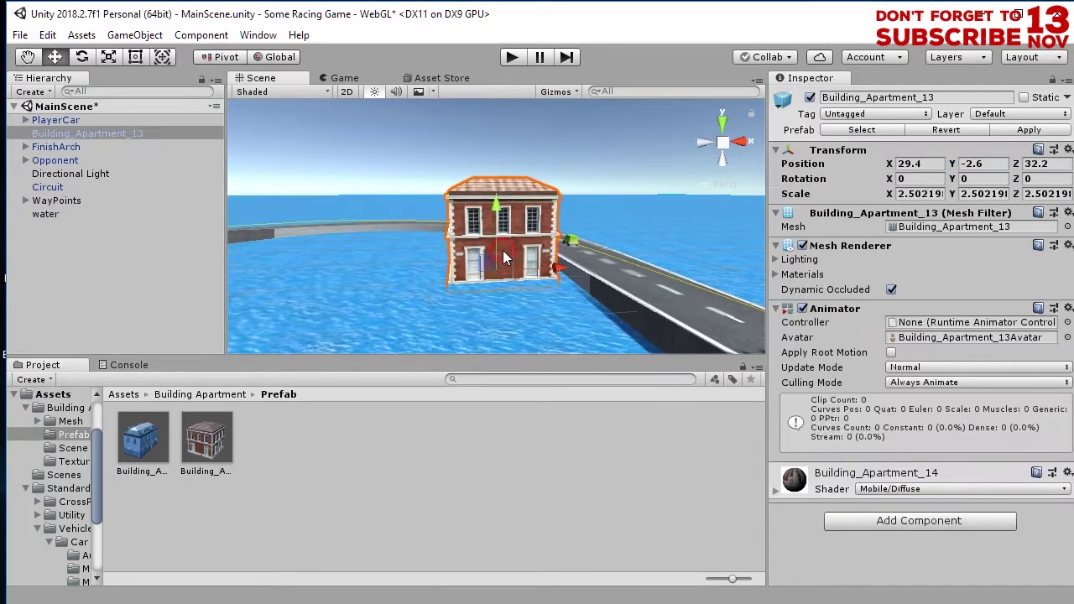
left_click_drag(503, 281, 399, 307, "alt")
scroll(430, 304, "up", 3)
left_click_drag(441, 231, 519, 263, "alt")
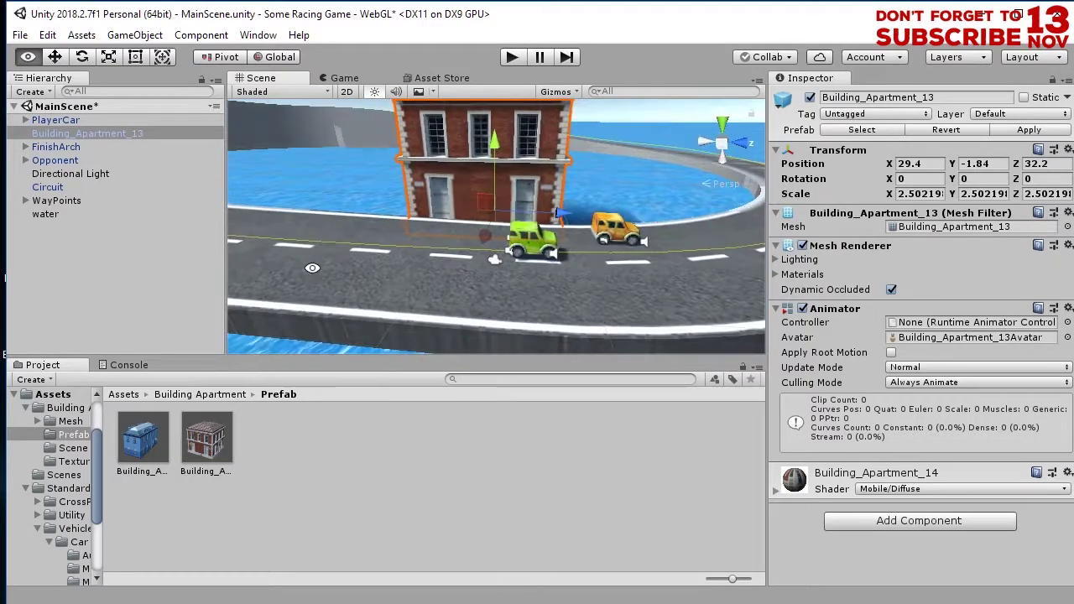
Lower the water plane to Y -5.27
left_click_drag(312, 267, 510, 254, "alt")
left_click(321, 240)
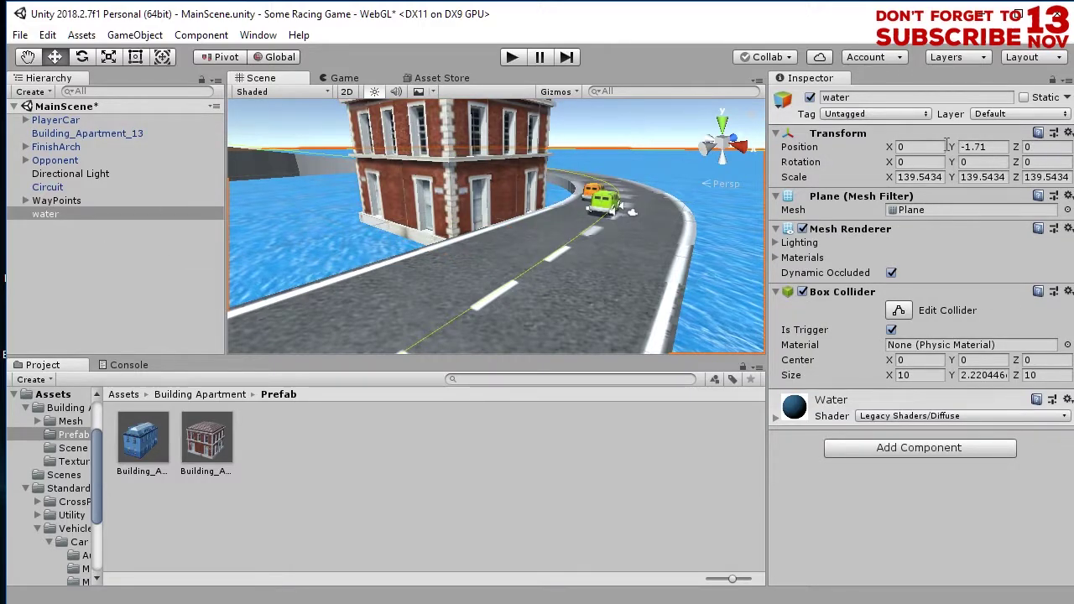
left_click_drag(952, 146, 912, 147)
Place the blue Building_Apartment_10 prefab in the scene, at about X 34.3, Y 31.0, Z -45.9
left_click_drag(500, 256, 369, 337, "alt")
scroll(485, 290, "down", 6)
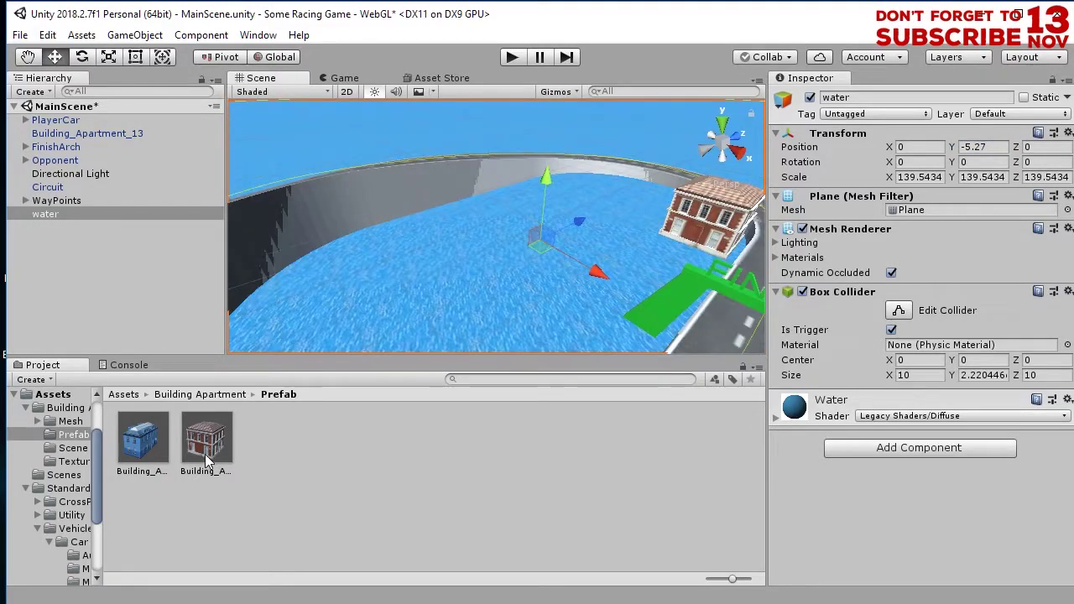
left_click_drag(206, 459, 325, 448)
left_click_drag(146, 456, 452, 223)
scroll(471, 312, "down", 6)
left_click_drag(472, 314, 671, 319, "alt")
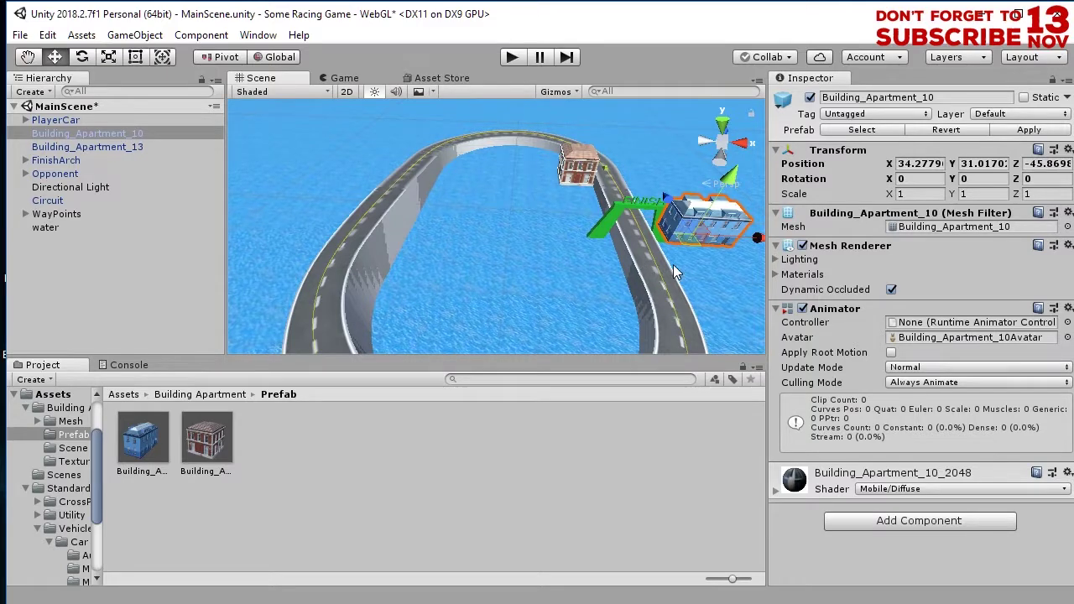
Copy the red-brick building's Transform component and paste its values onto the blue building
left_click(577, 168)
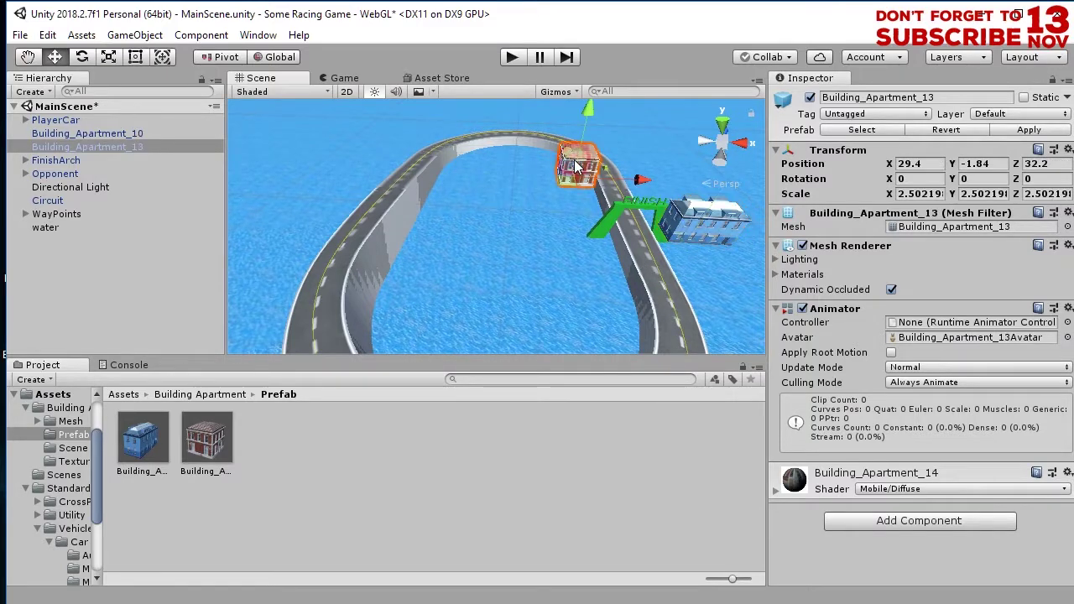
left_click(1068, 149)
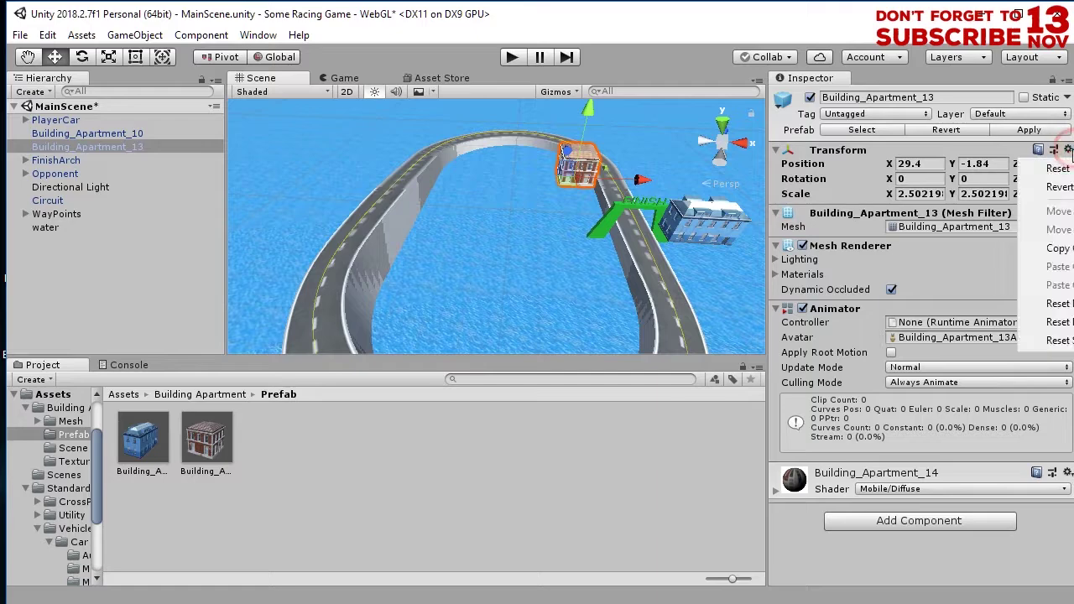
left_click(1054, 250)
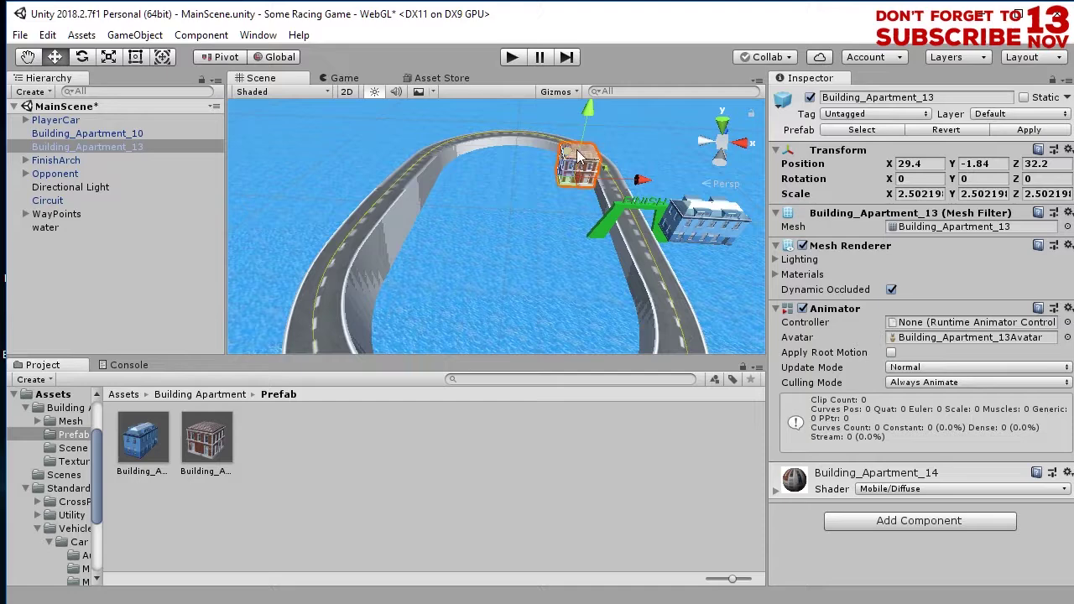
left_click(712, 220)
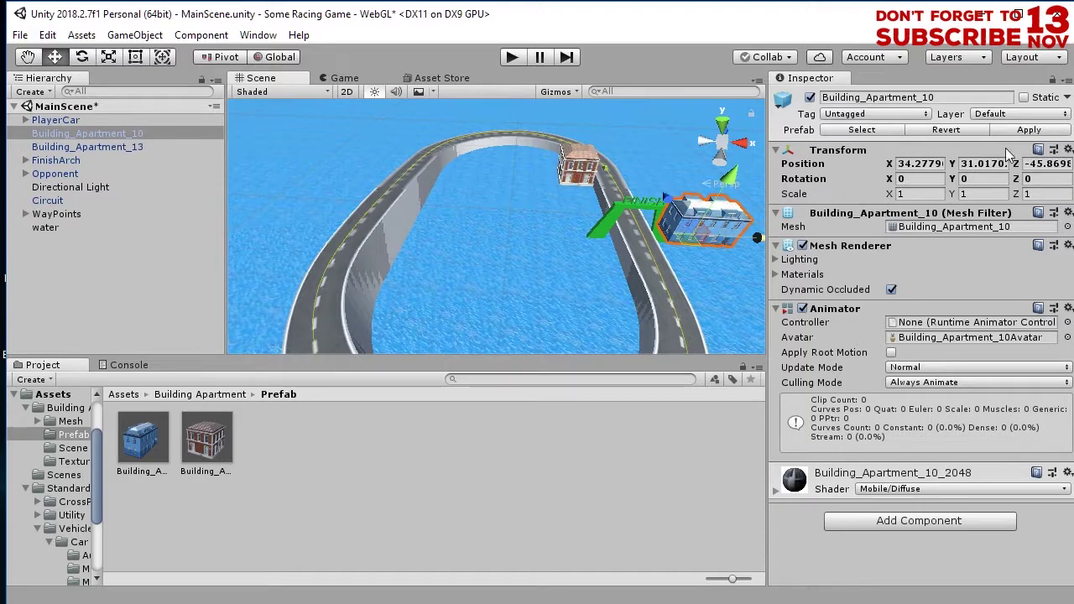
left_click(1067, 152)
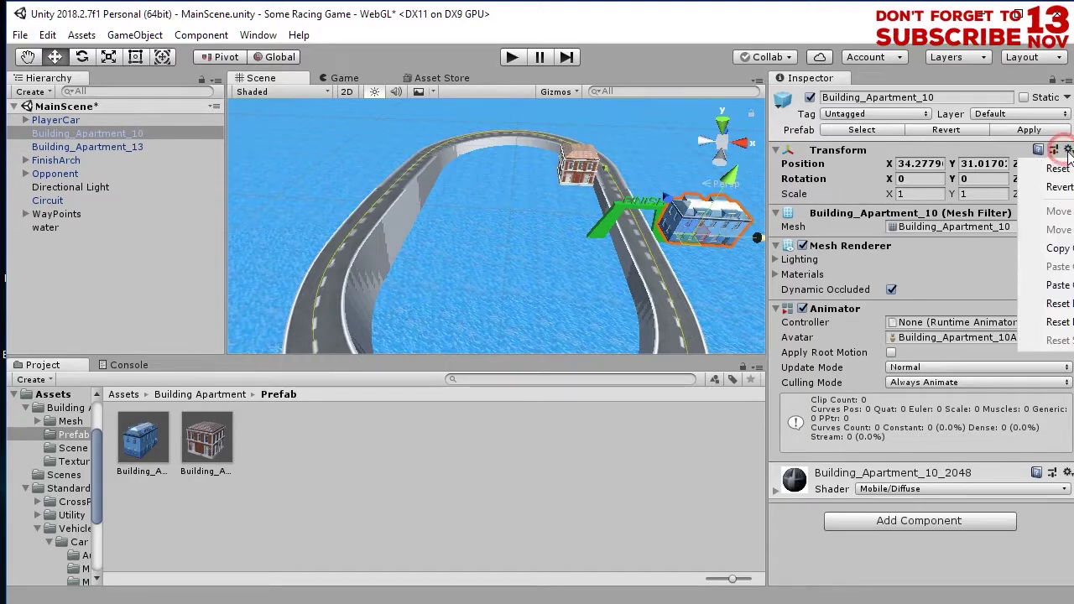
left_click(1056, 286)
Rotate the blue building to -90 about Y and position it beside the track's inner edge, opposite the red-brick building
left_click_drag(611, 185, 629, 279)
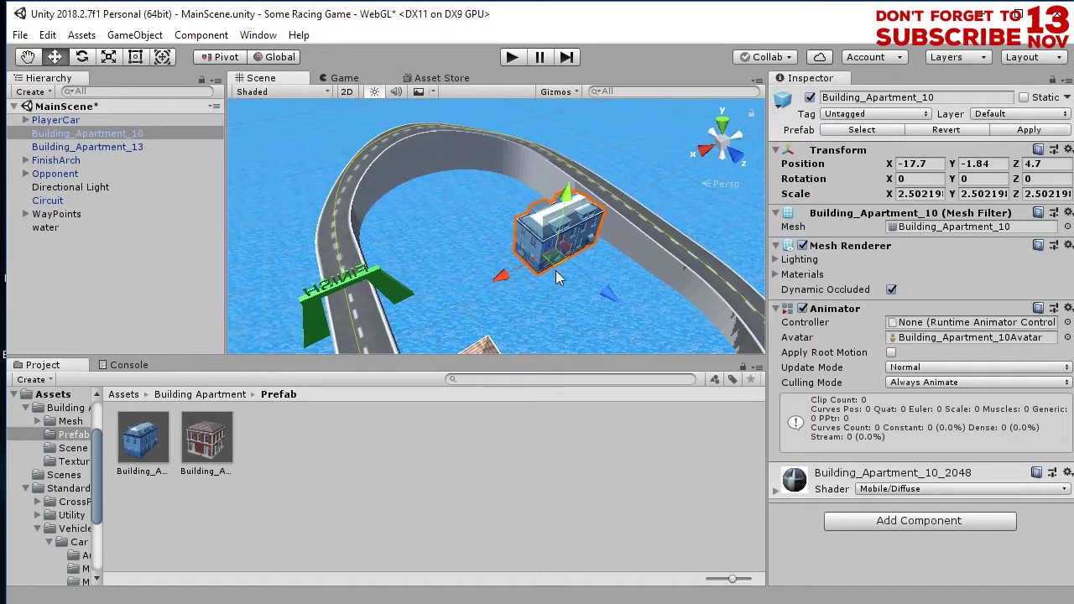
left_click_drag(552, 261, 826, 361)
left_click(87, 56)
left_click(972, 179)
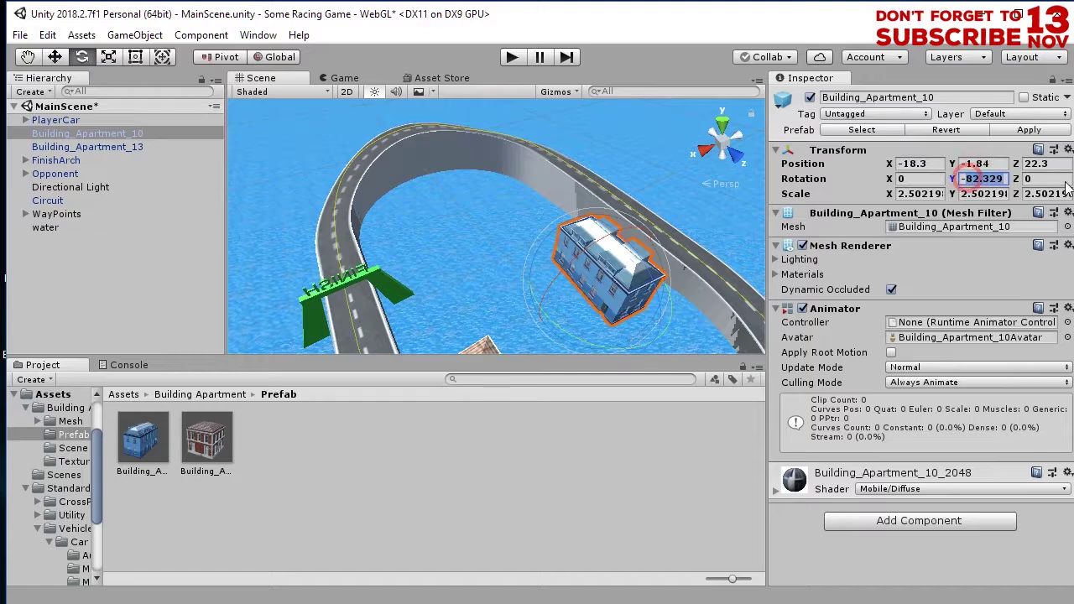
type("-90")
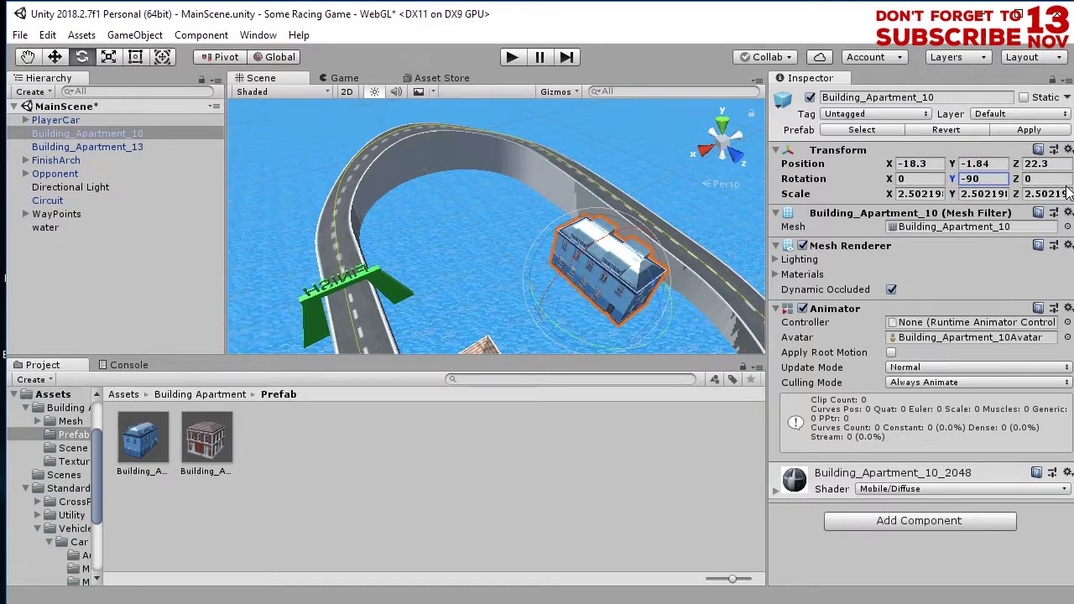
left_click(55, 56)
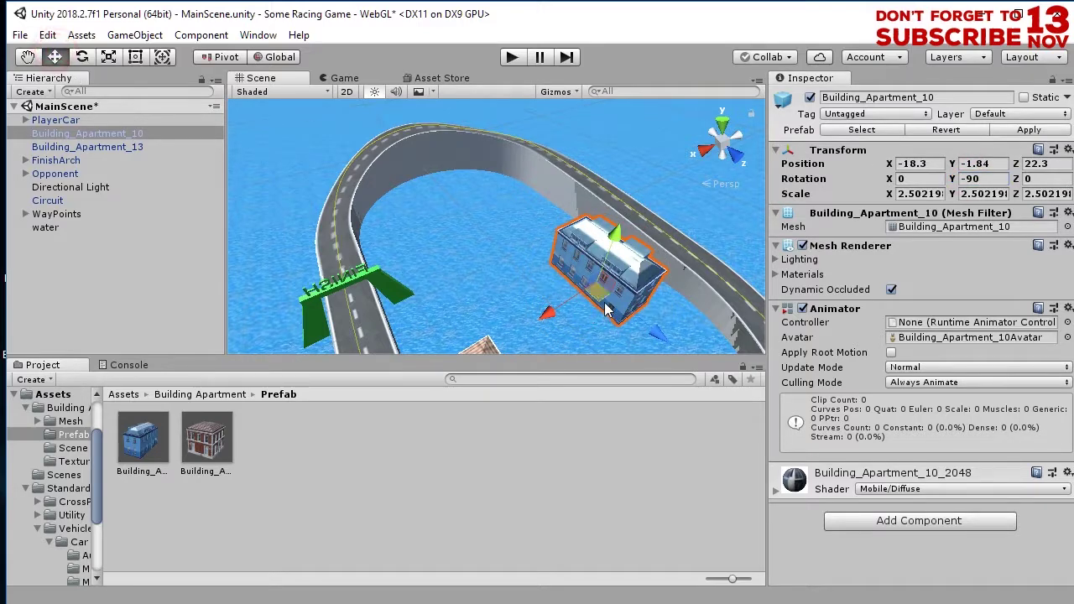
left_click_drag(606, 309, 521, 232)
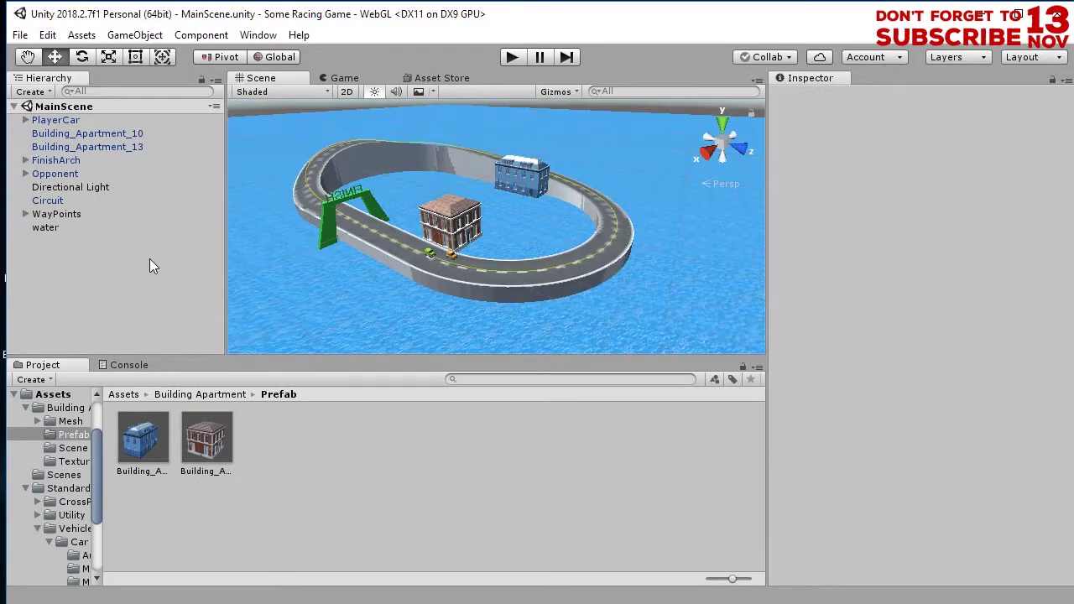
Add a new Terrain object to the scene
right_click(104, 258)
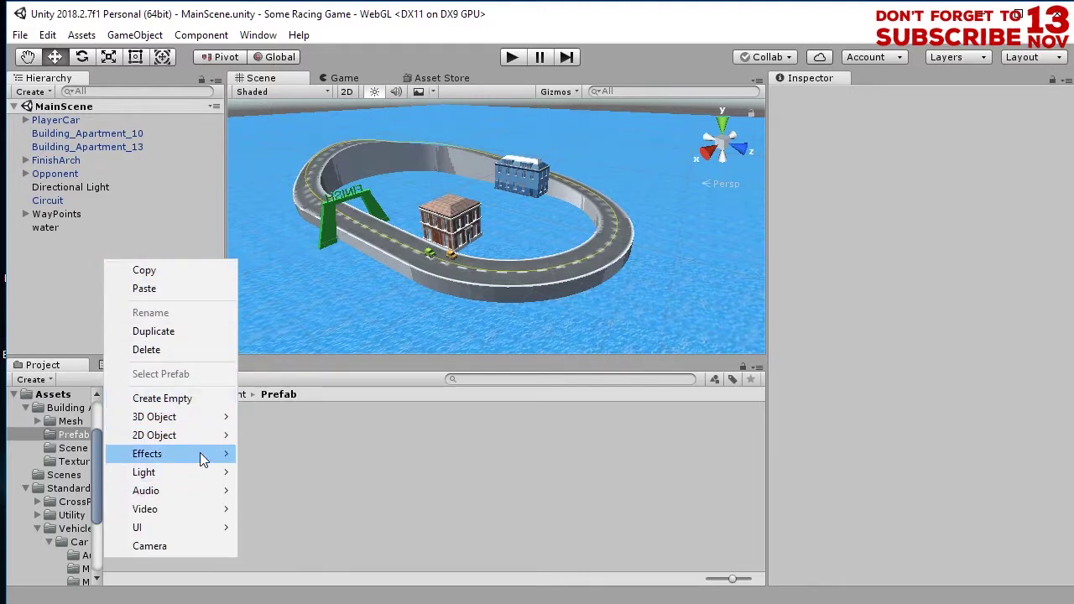
left_click(213, 417)
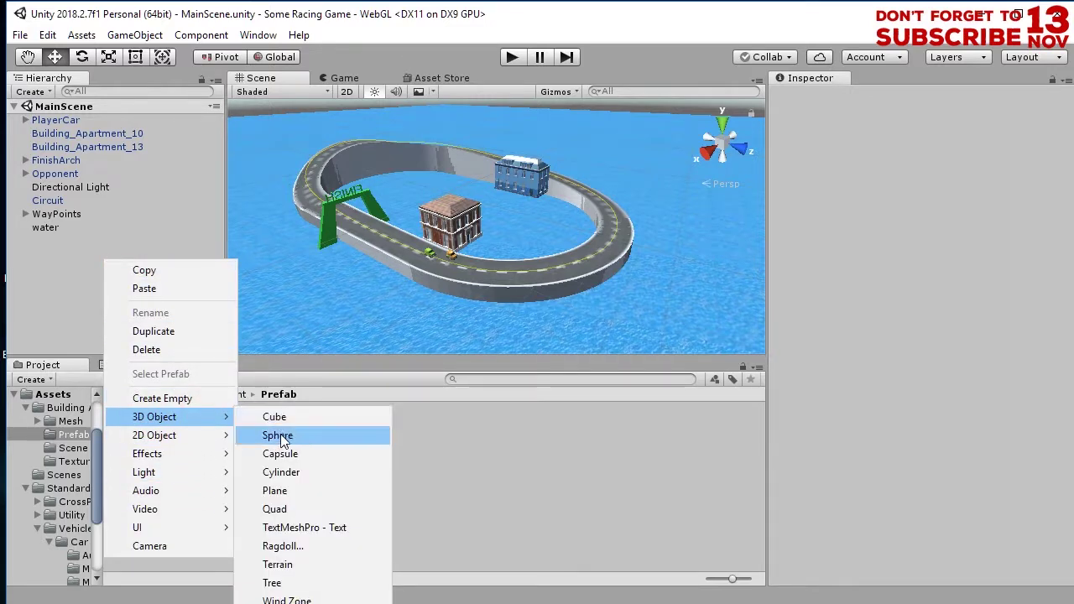
left_click(312, 565)
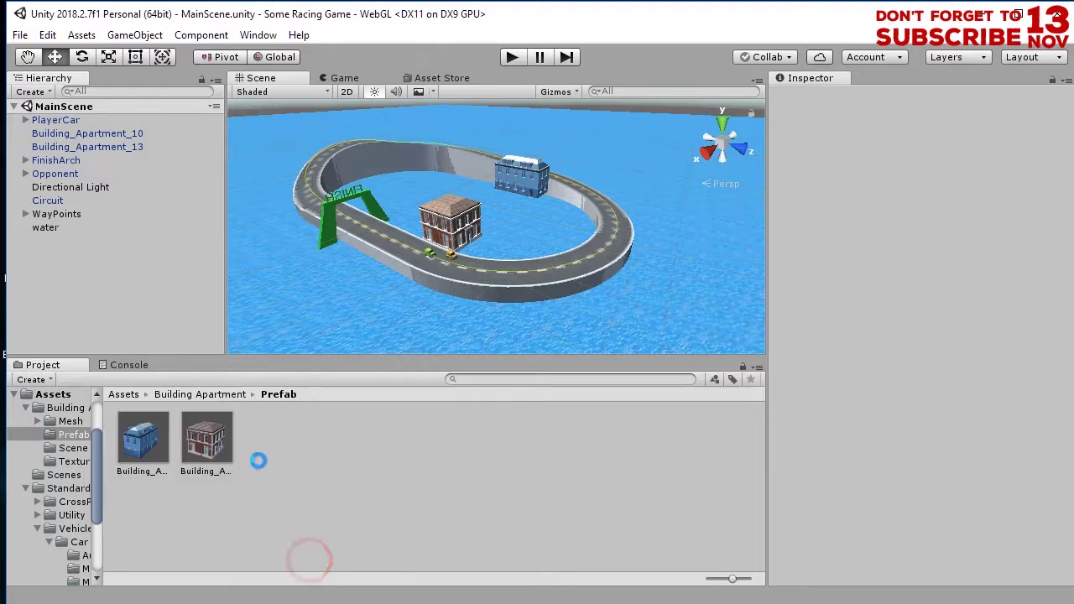
Move the terrain so it extends around the whole track, at about X -248.4, Z -191.1
scroll(444, 260, "down", 8)
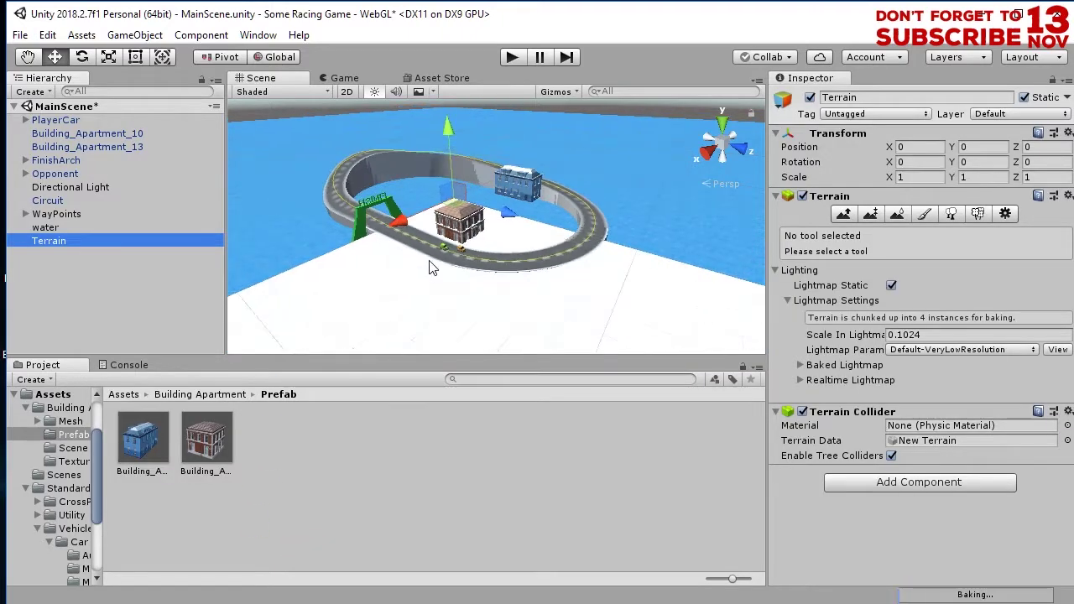
left_click_drag(430, 264, 626, 192, "alt")
middle_click_drag(626, 193, 504, 240)
left_click_drag(343, 268, 257, 295)
scroll(689, 244, "up", 5)
left_click_drag(576, 238, 321, 202, "alt")
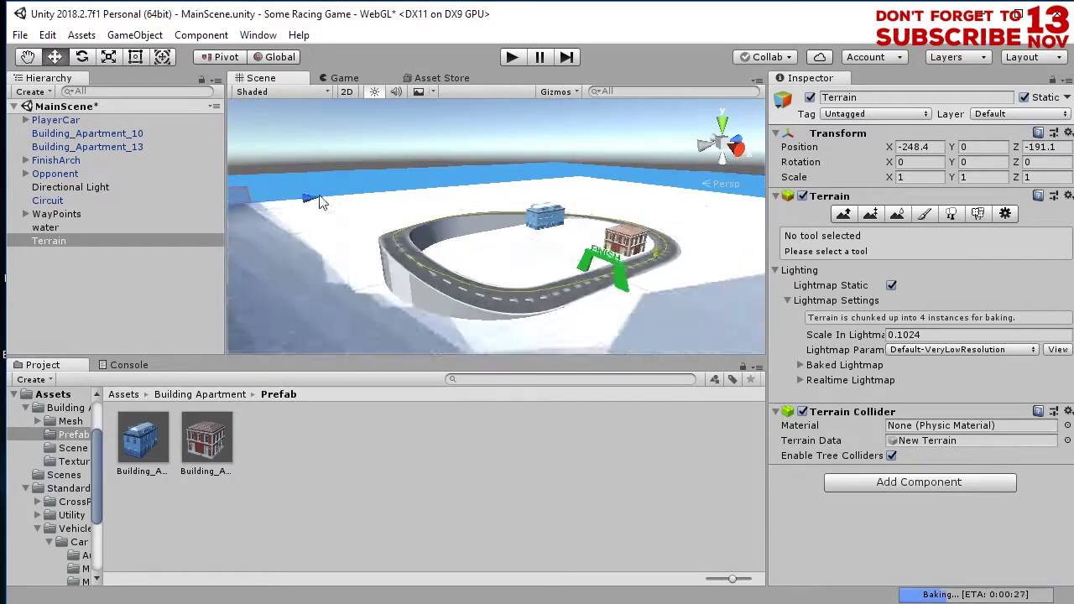
Set up the Raise/Lower Terrain tool with a brush size of 77 and an opacity of 10
left_click(841, 214)
mouse_move(902, 387)
left_mouse_down()
mouse_move(893, 402)
mouse_move(927, 387)
mouse_move(950, 392)
left_mouse_up()
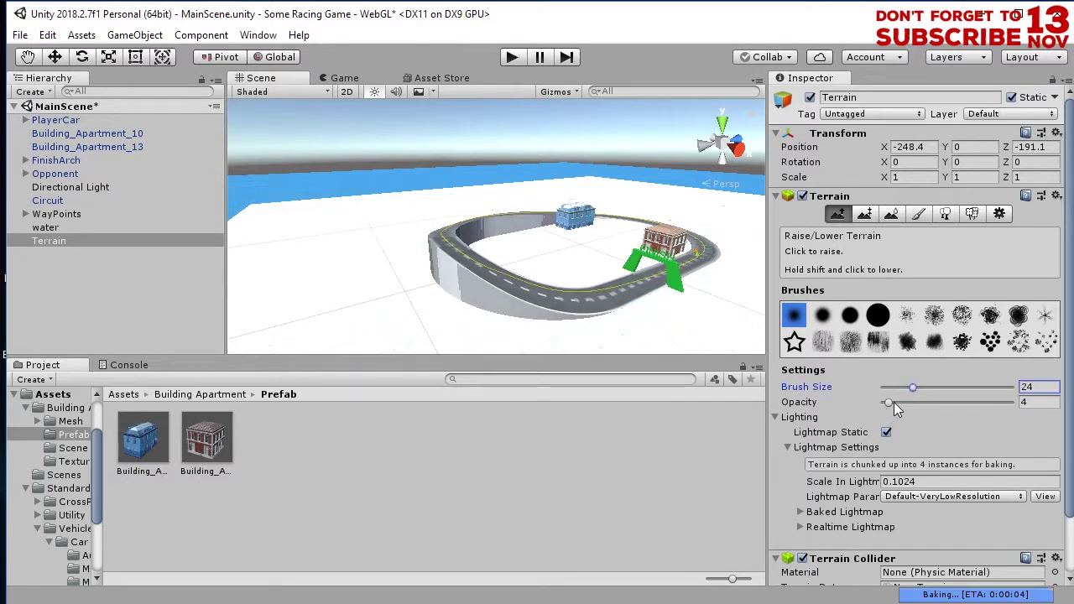
left_click_drag(894, 402, 897, 402)
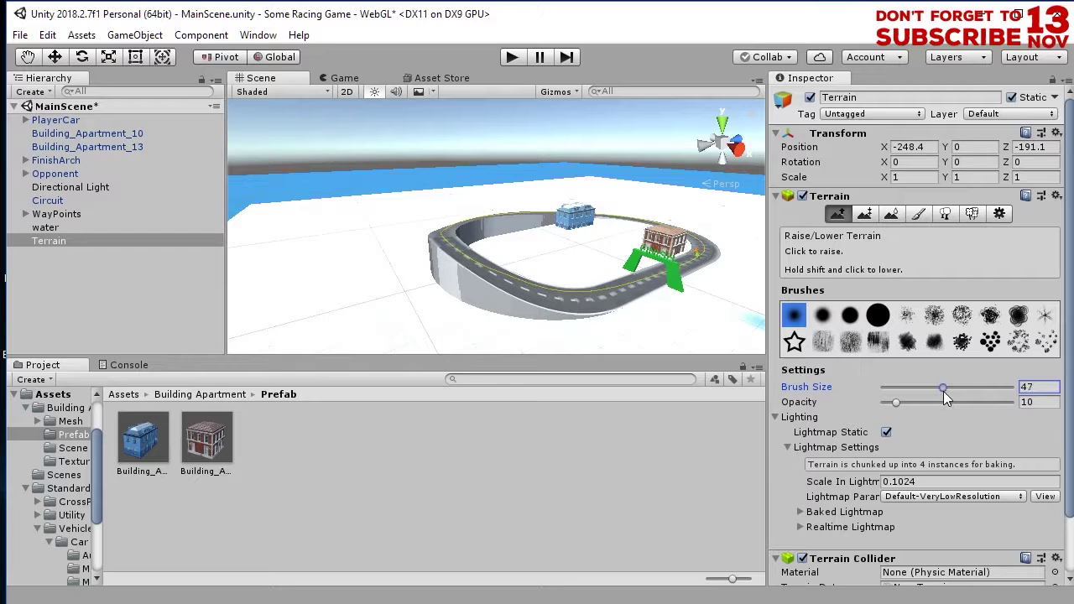
left_click_drag(944, 394, 950, 394)
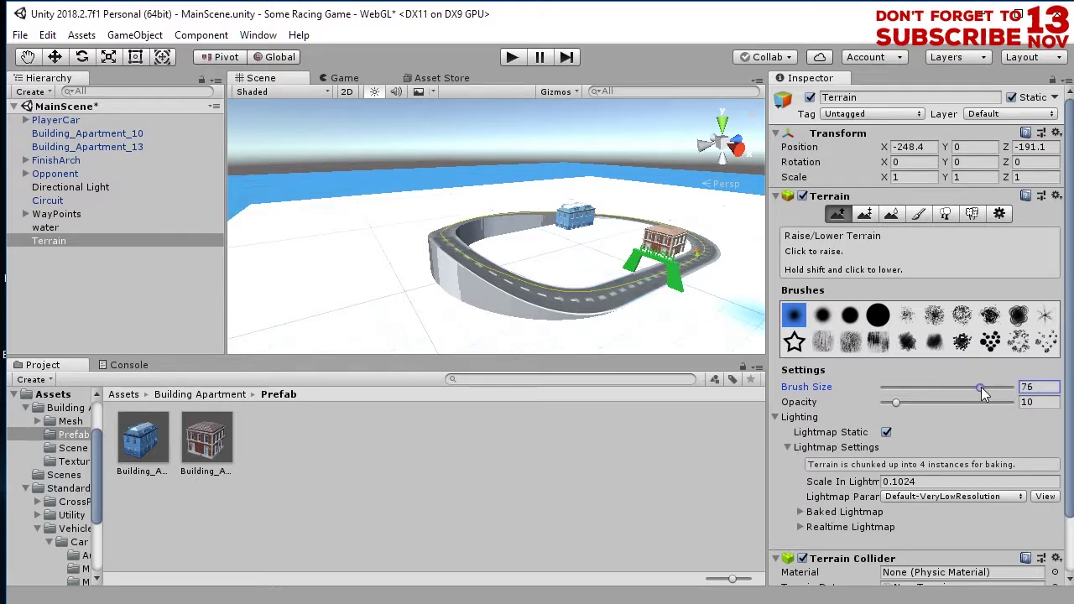
left_click_drag(981, 387, 983, 387)
scroll(568, 227, "up", 4)
left_click_drag(601, 257, 548, 292, "alt")
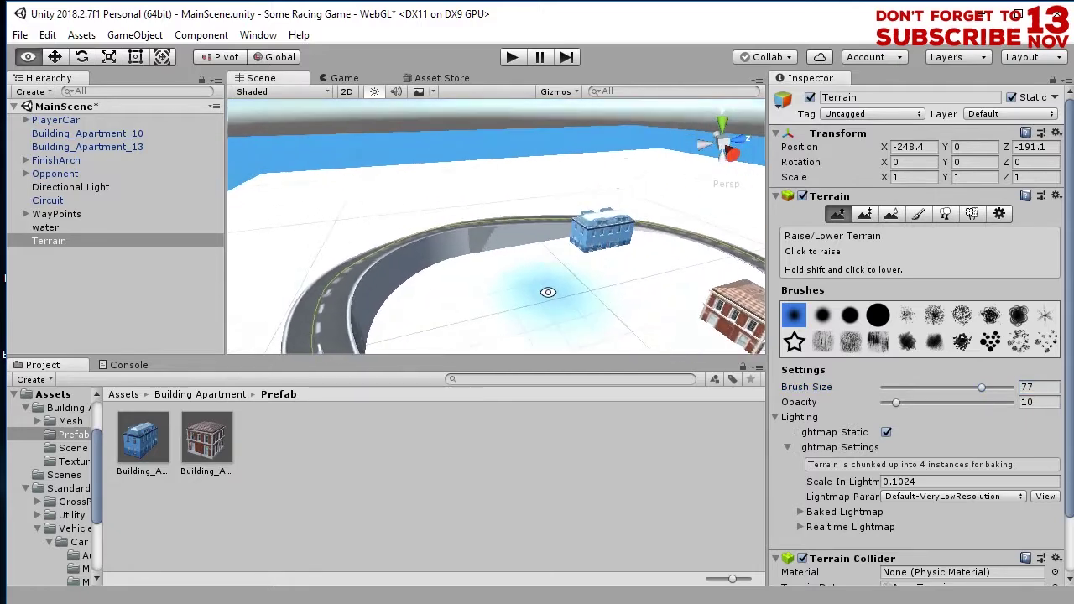
right_click_drag(548, 292, 491, 260)
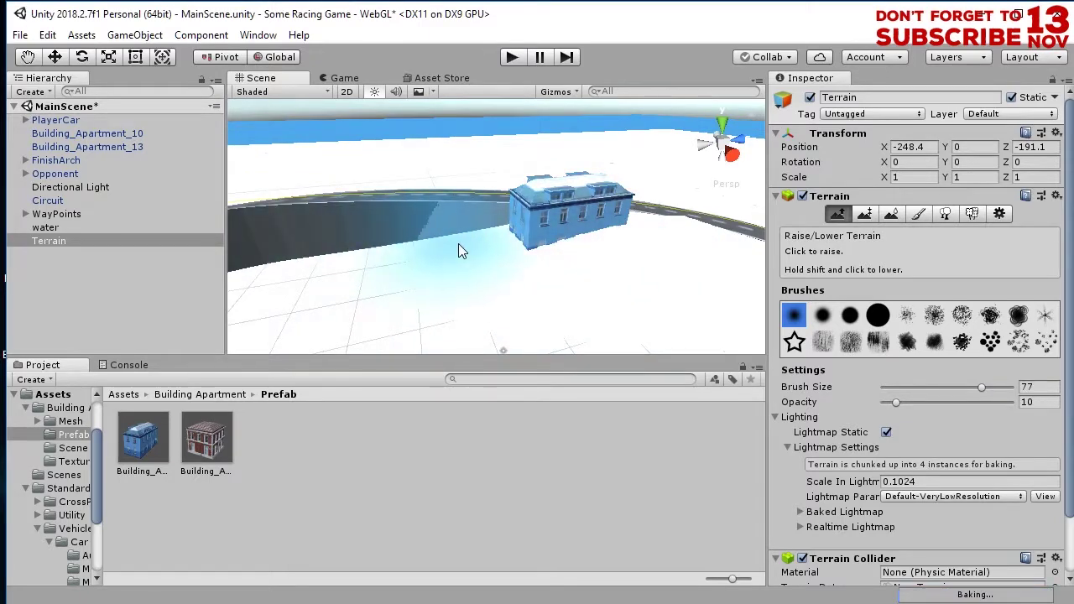
scroll(396, 308, "down", 10)
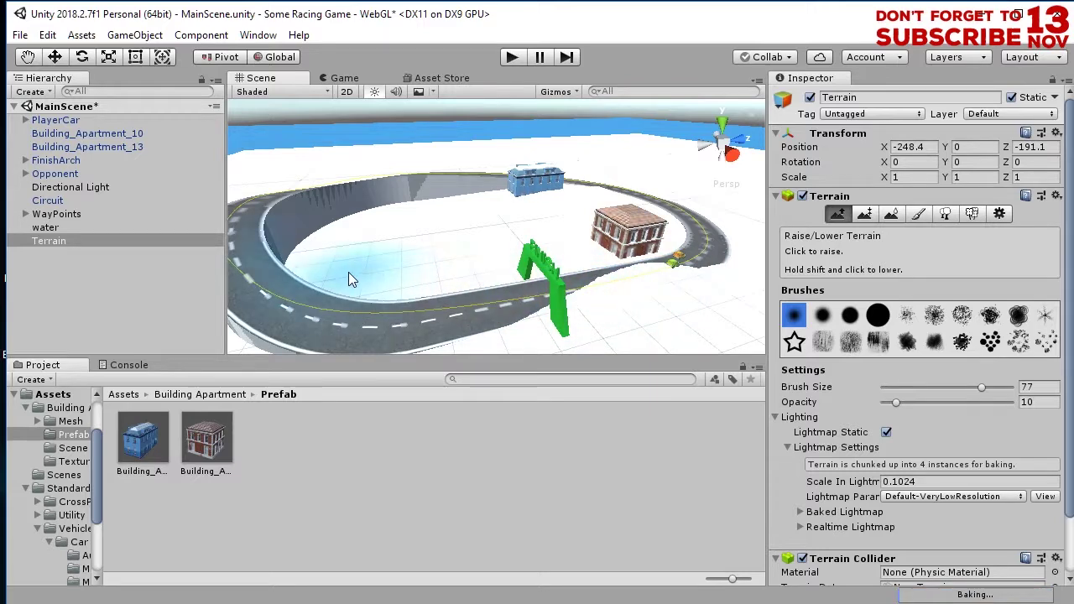
Undo the last change and raise hills on the terrain inside the track and around its outer side
mouse_move(382, 304)
left_mouse_down("alt")
mouse_move(293, 329)
mouse_move(349, 253)
mouse_move(362, 270)
mouse_move(385, 227)
left_mouse_up("alt")
key("ctrl+z")
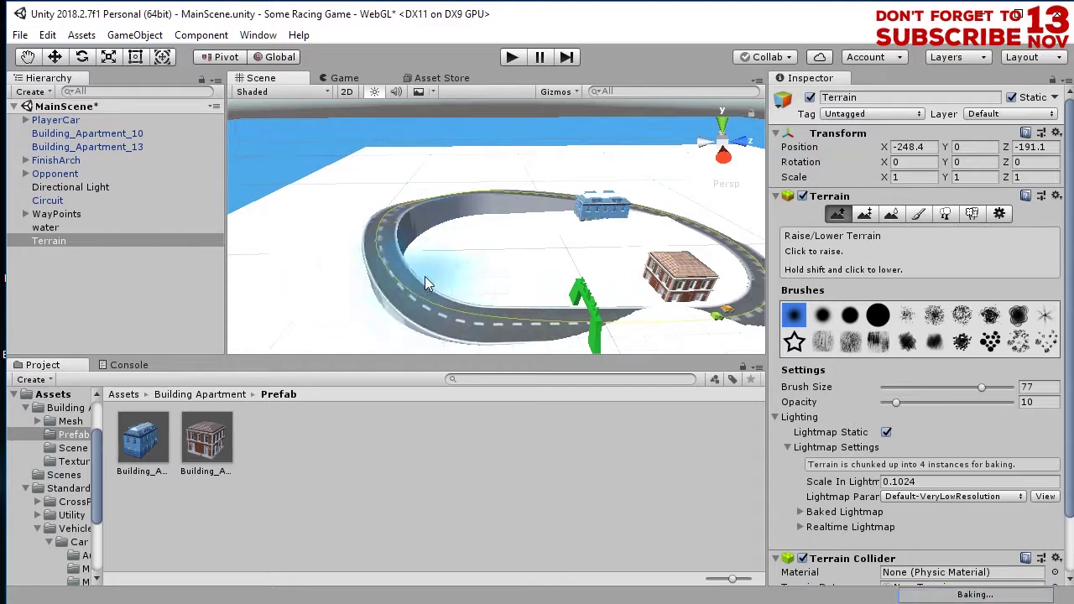
mouse_move(448, 270)
left_mouse_down()
mouse_move(528, 249)
mouse_move(495, 244)
mouse_move(572, 241)
mouse_move(433, 225)
mouse_move(289, 254)
mouse_move(270, 233)
left_mouse_up()
mouse_move(332, 210)
left_mouse_down()
mouse_move(300, 235)
mouse_move(363, 190)
left_mouse_up()
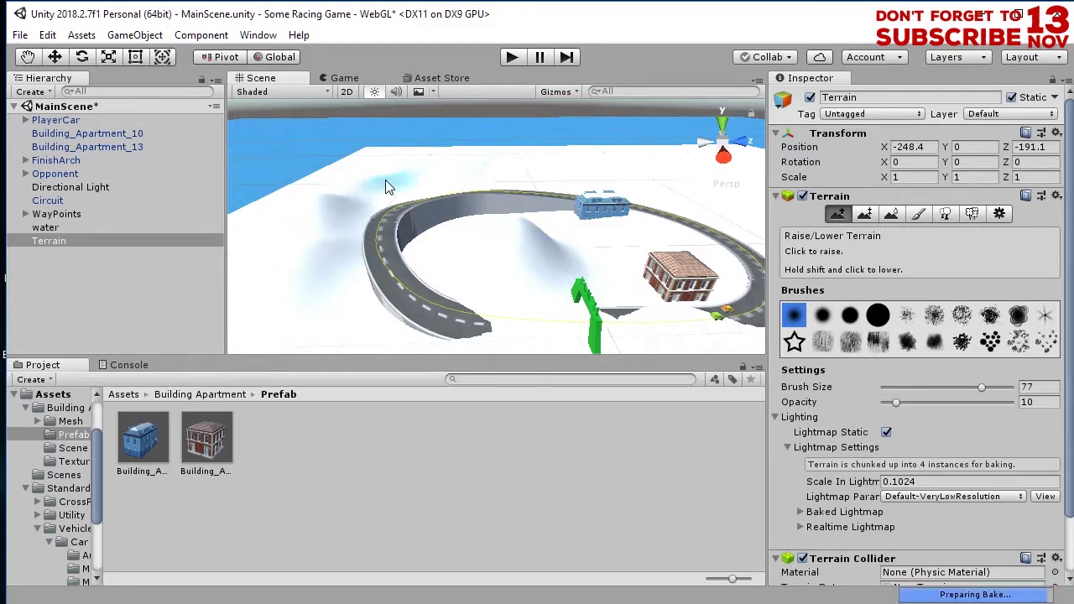
scroll(681, 208, "down", 6)
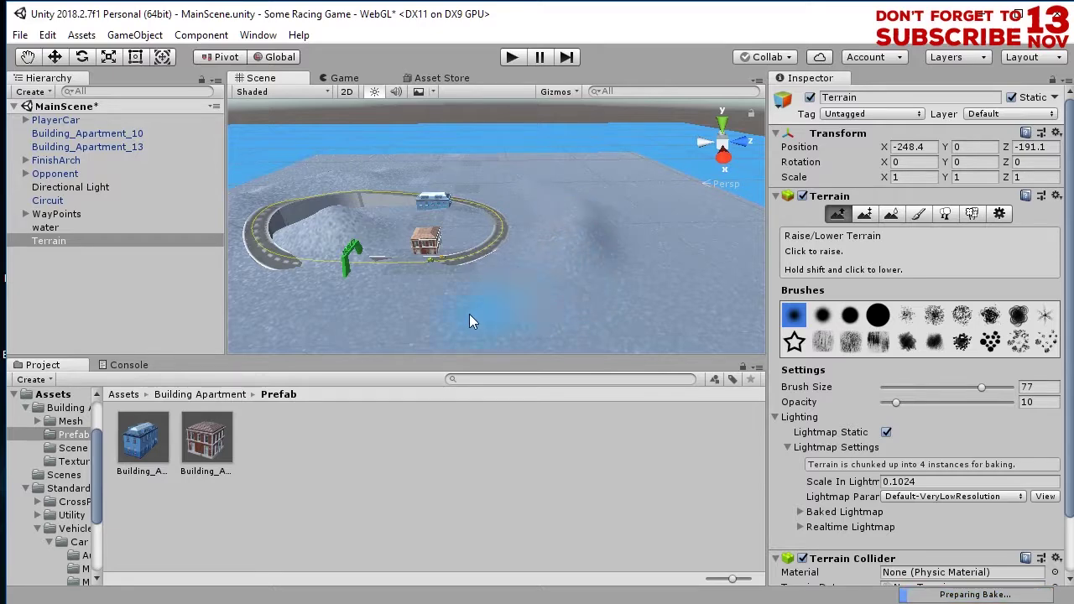
Lower the whole terrain to about Y -7.2 with the Move tool so its flat areas sink below the water
mouse_move(399, 306)
left_mouse_down("alt")
mouse_move(596, 307)
mouse_move(647, 285)
mouse_move(647, 270)
left_mouse_up("alt")
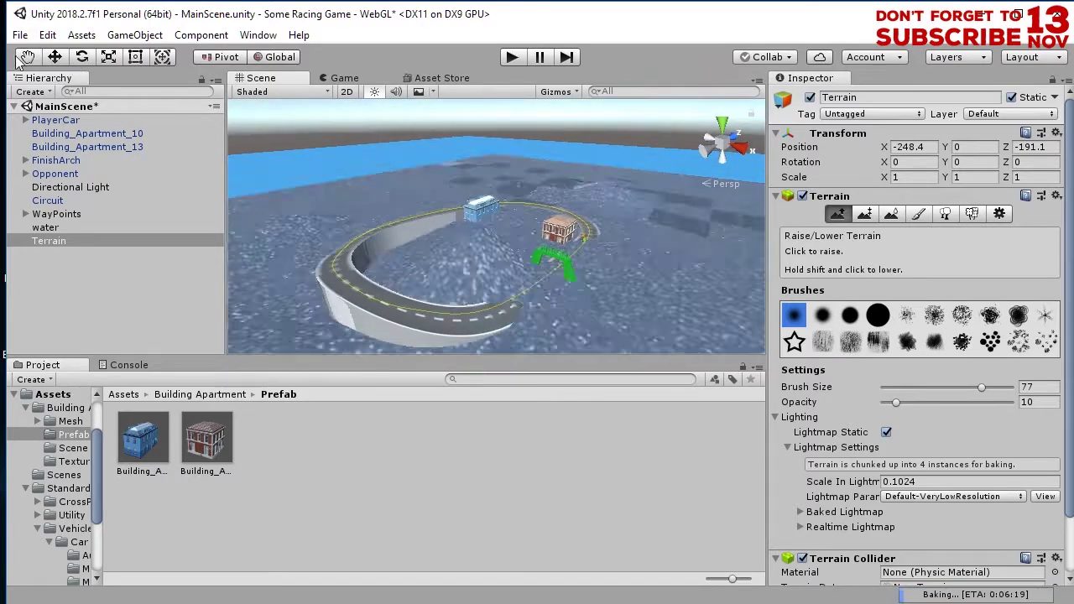
left_click(54, 57)
left_click_drag(234, 149, 243, 159)
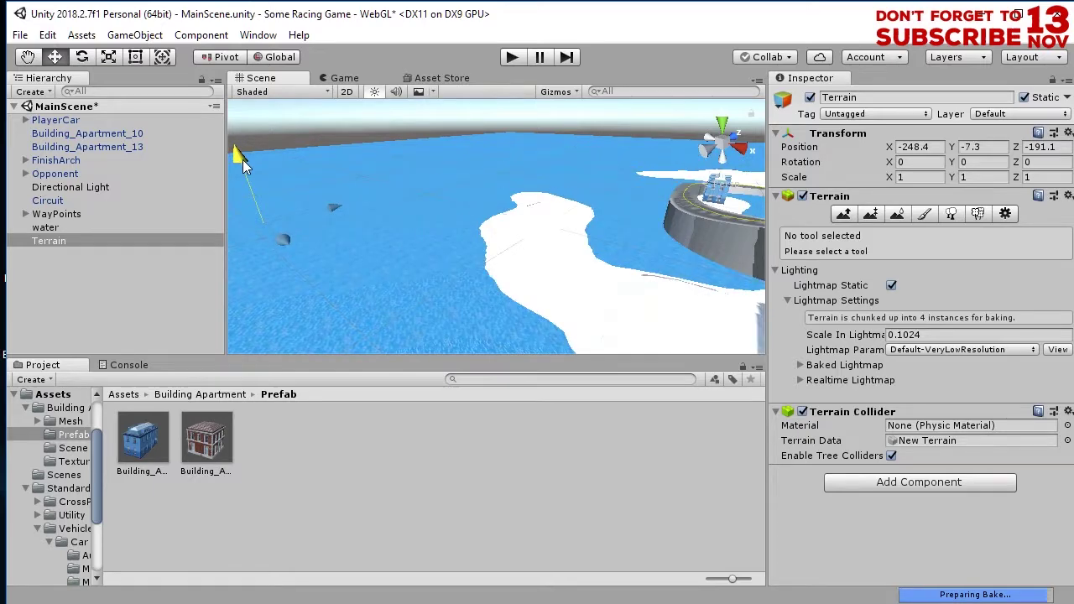
Raise the terrain under both apartment buildings and along the inside of the track near the finish arch, and save the scene
left_click_drag(479, 258, 589, 287, "alt")
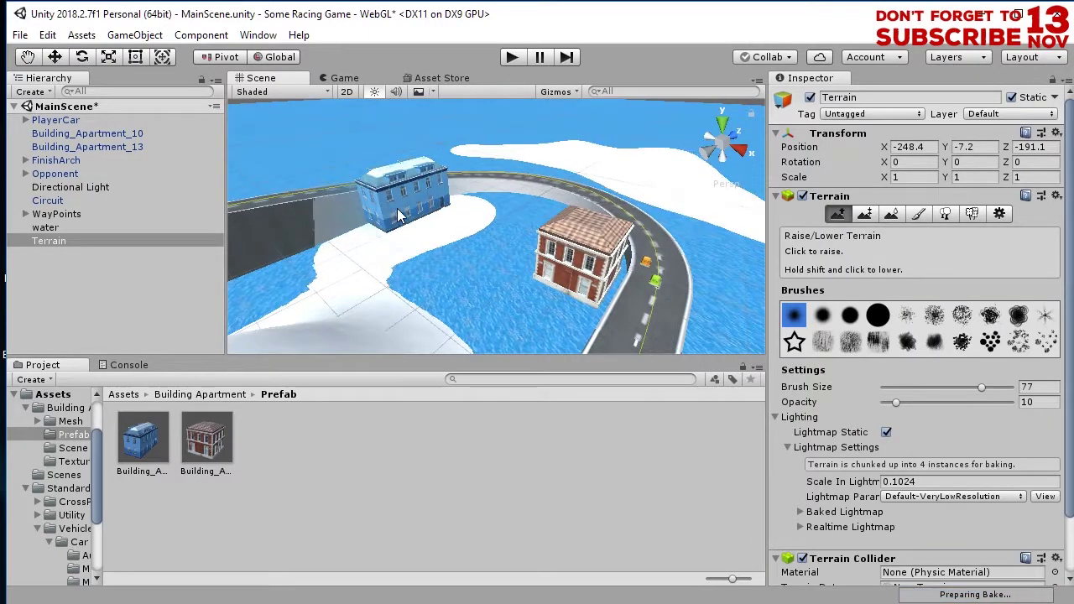
mouse_move(399, 216)
left_mouse_down()
mouse_move(441, 206)
mouse_move(342, 221)
mouse_move(436, 215)
left_mouse_up()
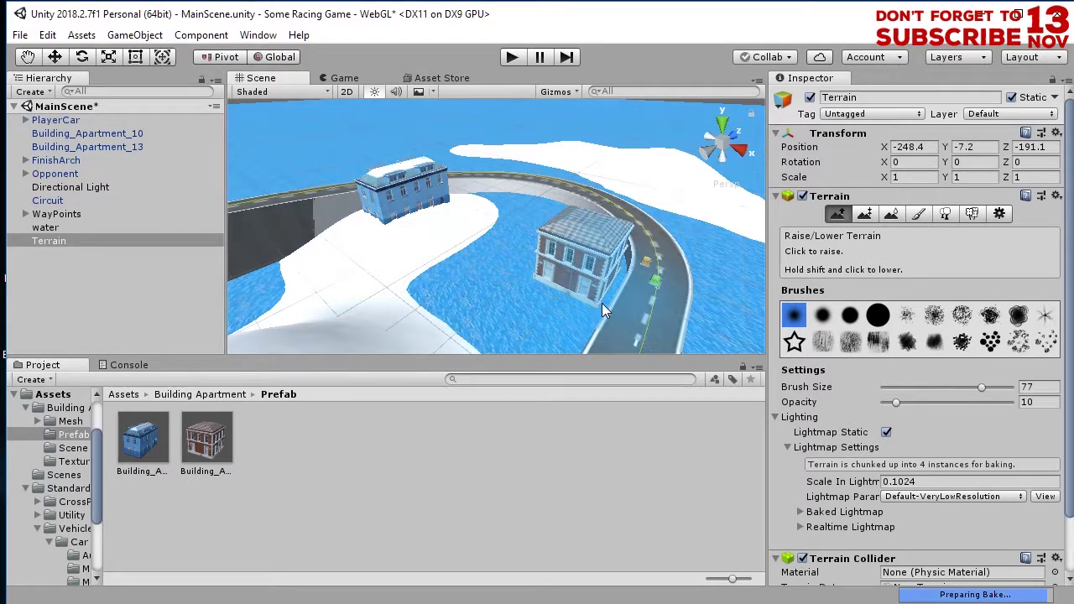
mouse_move(601, 303)
left_mouse_down()
mouse_move(605, 293)
mouse_move(566, 274)
mouse_move(593, 256)
mouse_move(574, 240)
mouse_move(441, 289)
mouse_move(492, 324)
left_mouse_up()
scroll(474, 295, "down", 6)
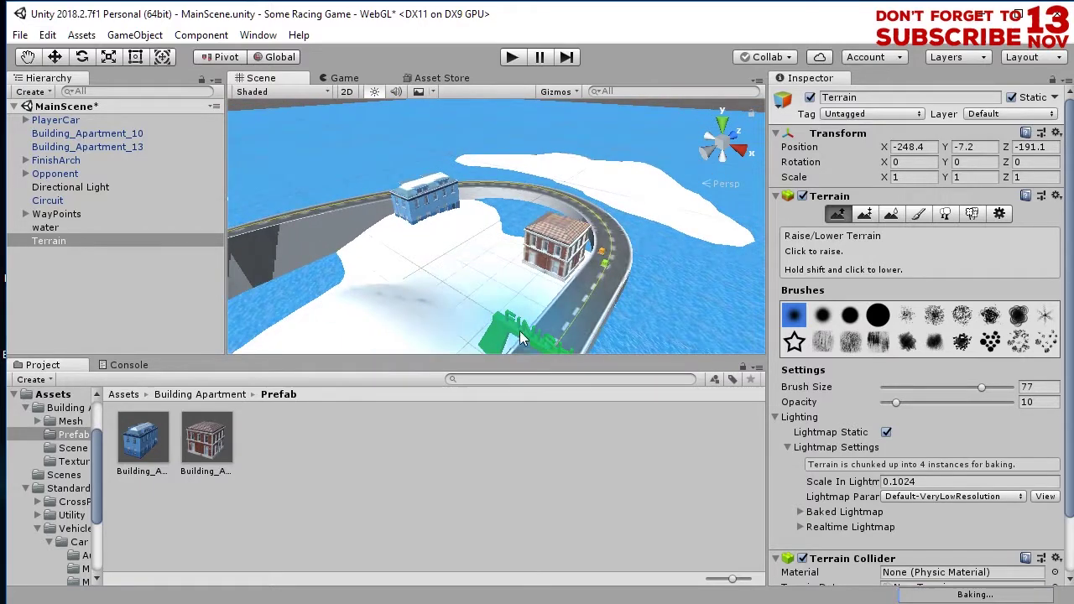
mouse_move(518, 342)
left_mouse_down()
mouse_move(598, 323)
mouse_move(583, 345)
mouse_move(628, 290)
left_mouse_up()
left_click_drag(475, 346, 389, 342, "alt")
left_click_drag(467, 251, 510, 250)
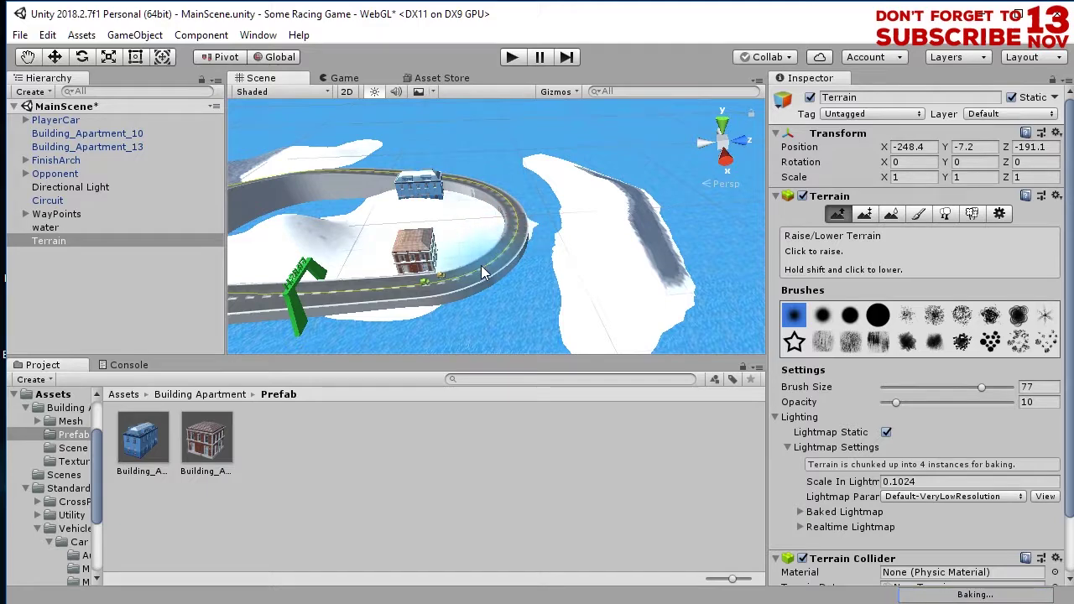
key("f")
key("ctrl+s")
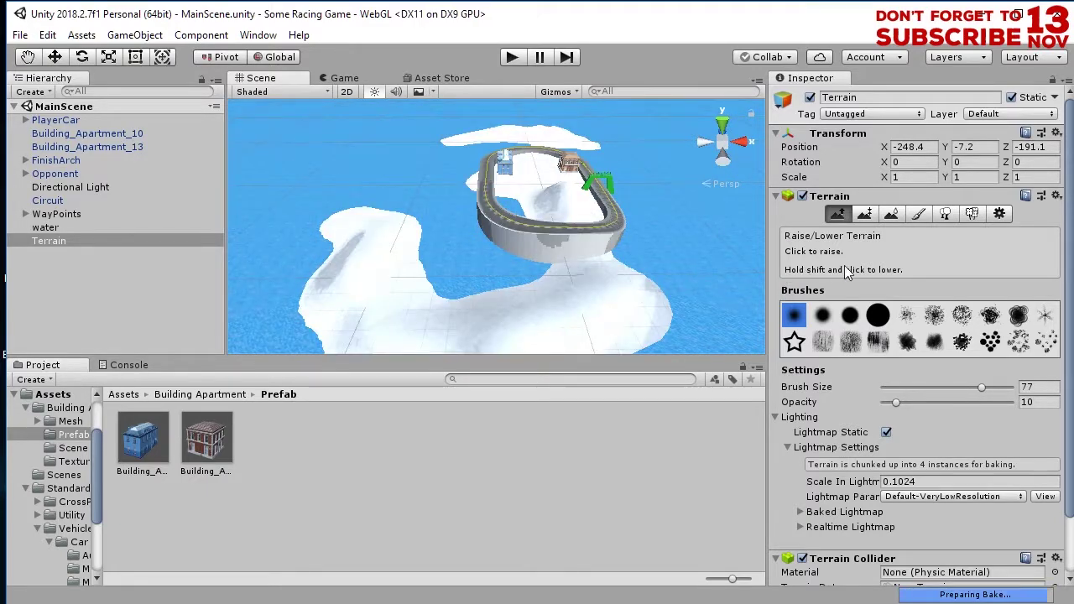
Choose the terrain's Paint Texture tool, switch to the browser and browse the image results for "free seamless grass texture"
left_click(918, 213)
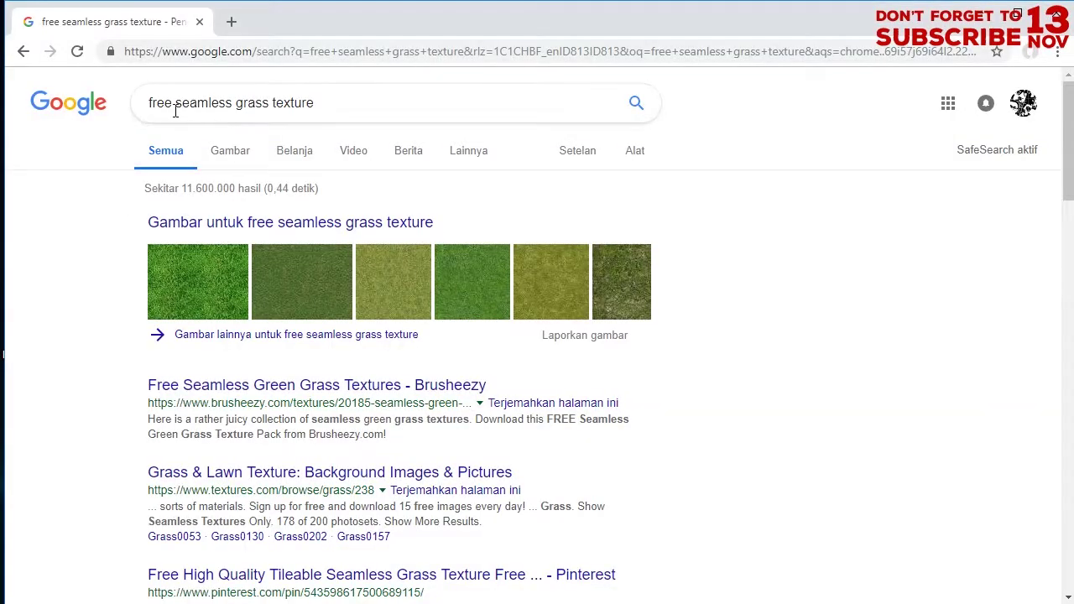
left_click(194, 104)
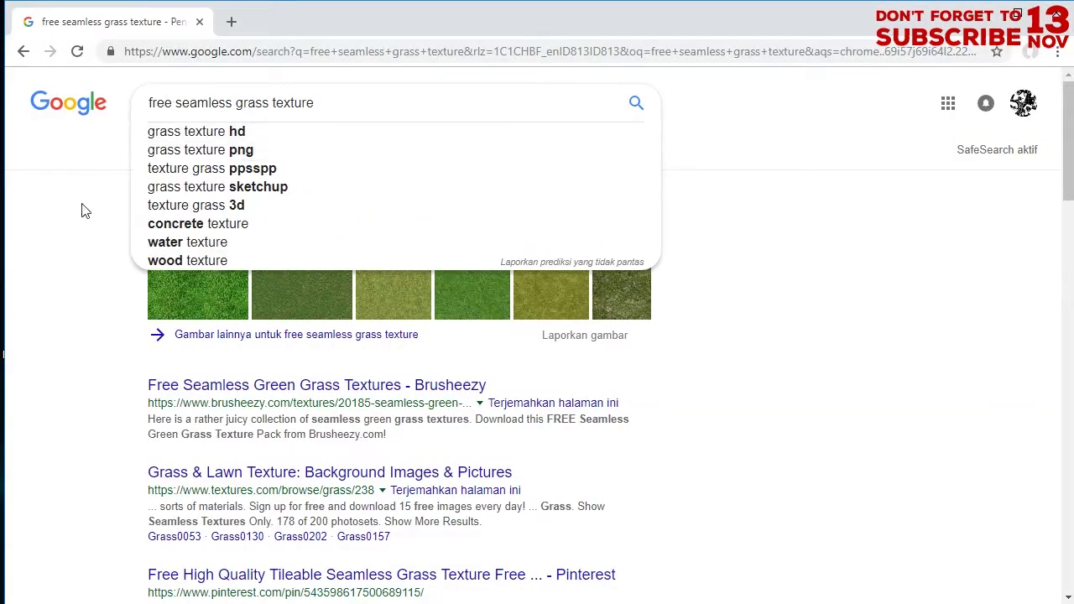
left_click(101, 230)
left_click(228, 157)
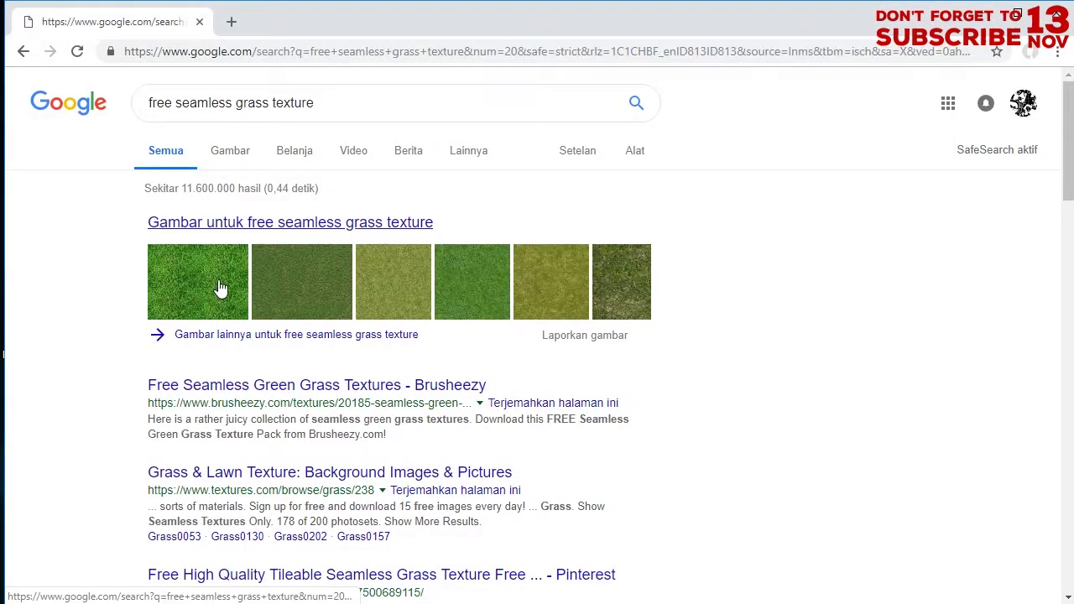
scroll(554, 428, "down", 3)
scroll(580, 434, "up", 1)
scroll(580, 434, "down", 3)
scroll(621, 433, "up", 2)
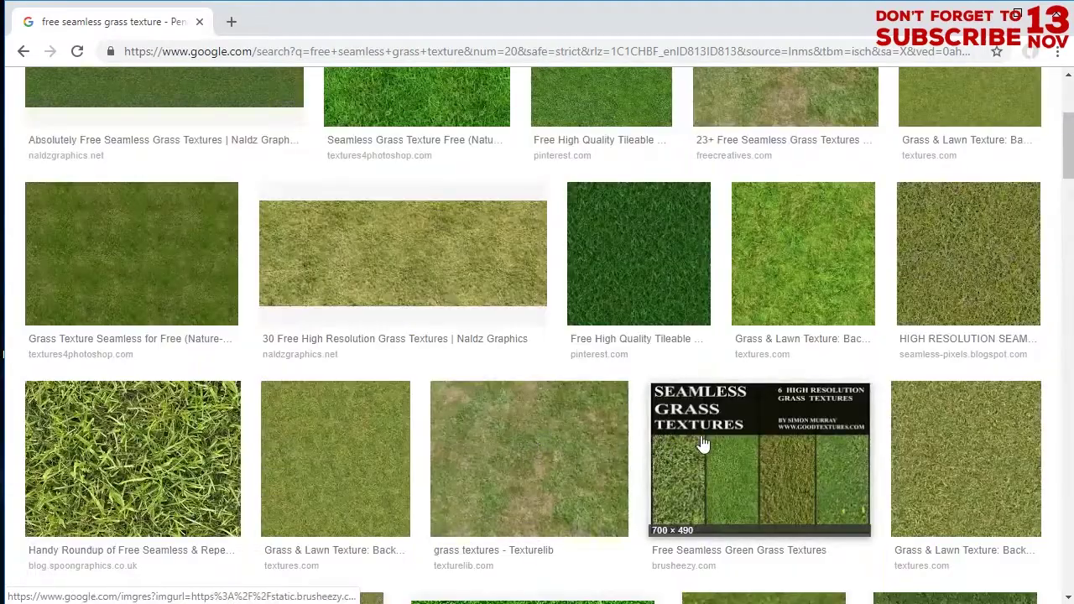
scroll(705, 419, "up", 3)
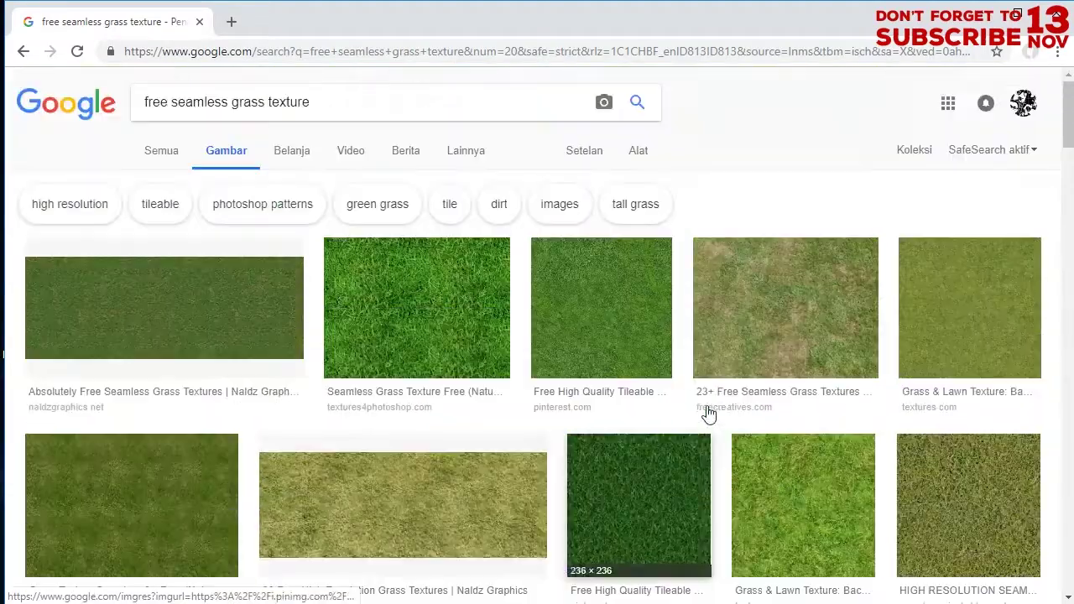
Preview candidate grass images and open the "Free High Quality Tileable Seamless" one from Pinterest
left_click(755, 306)
scroll(604, 386, "up", 3)
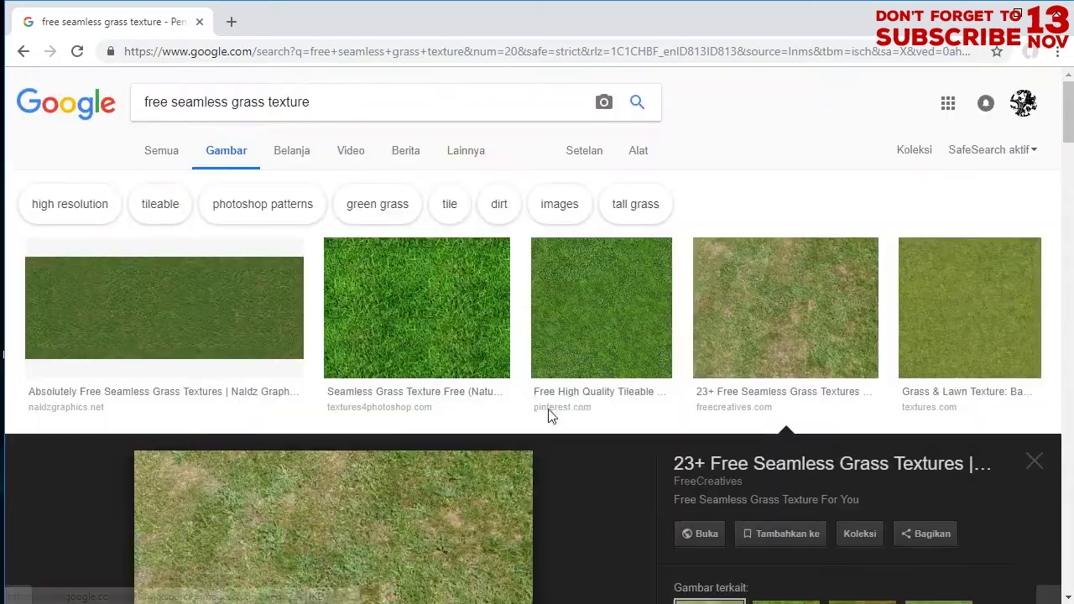
left_click(609, 312)
scroll(498, 413, "down", 5)
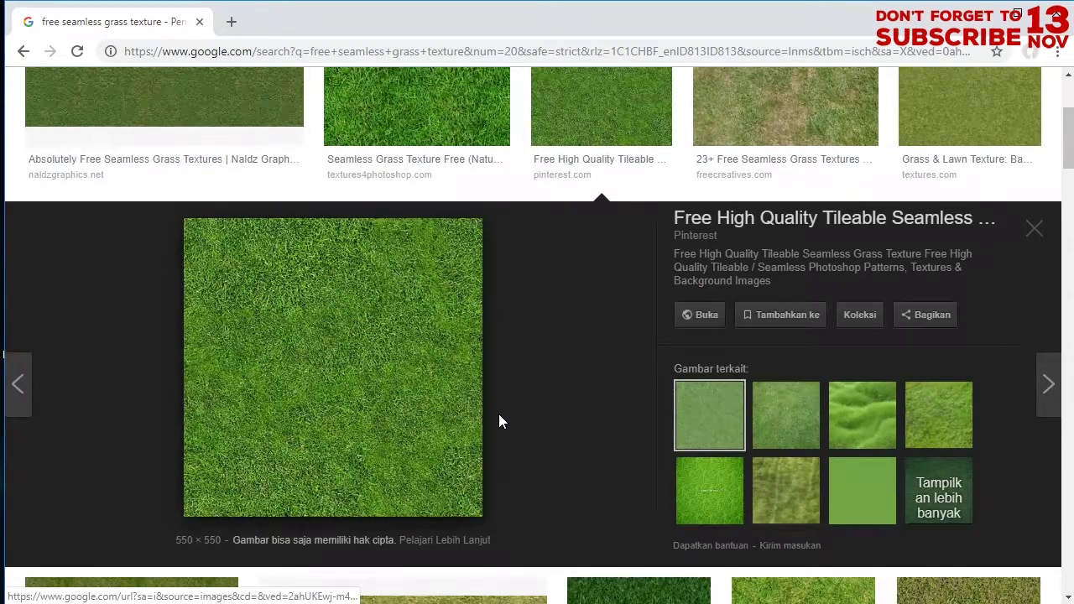
scroll(561, 412, "up", 1)
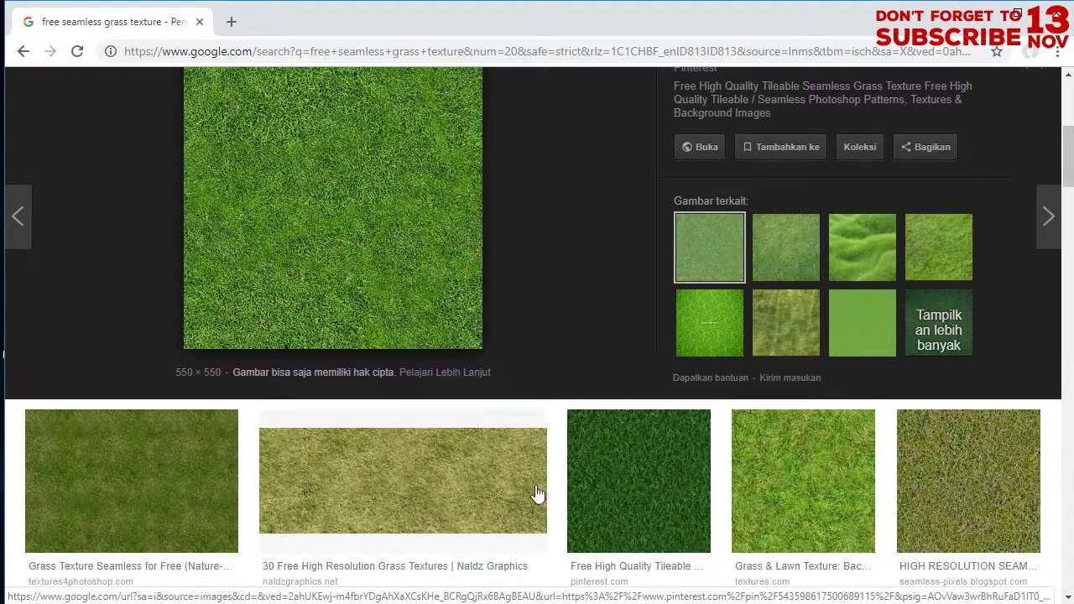
Switch back to Unity and open the project's Assets folder in File Explorer
key("alt+Tab")
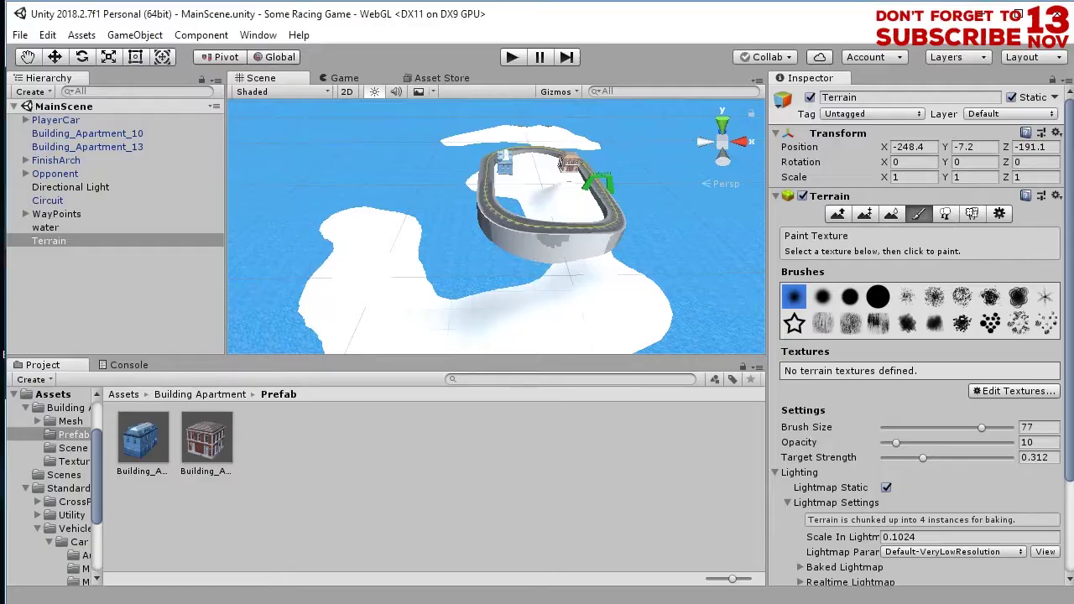
left_click(124, 394)
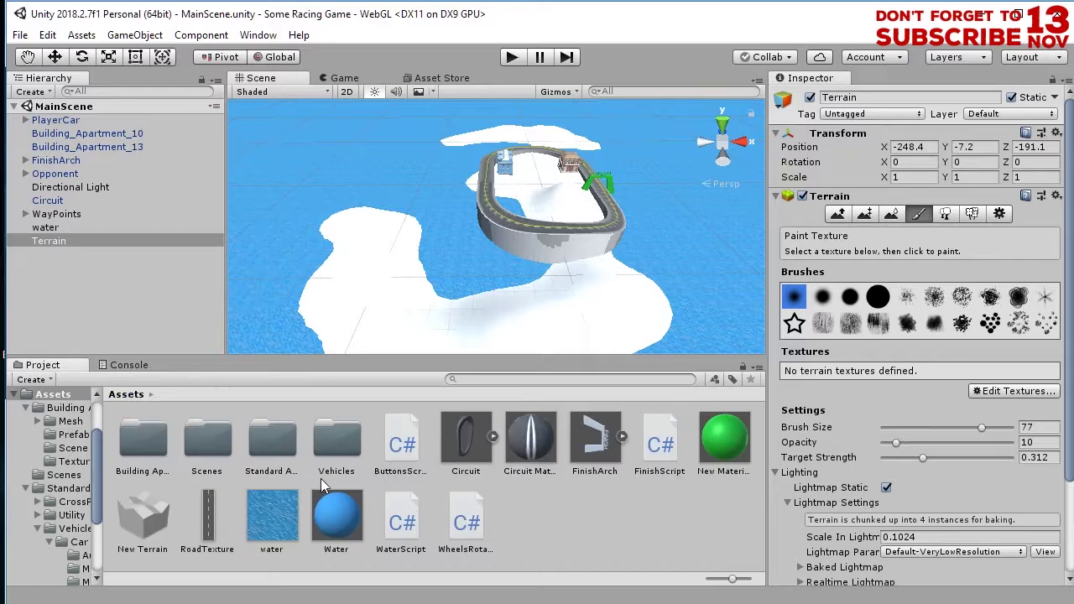
left_click(589, 519)
right_click(535, 513)
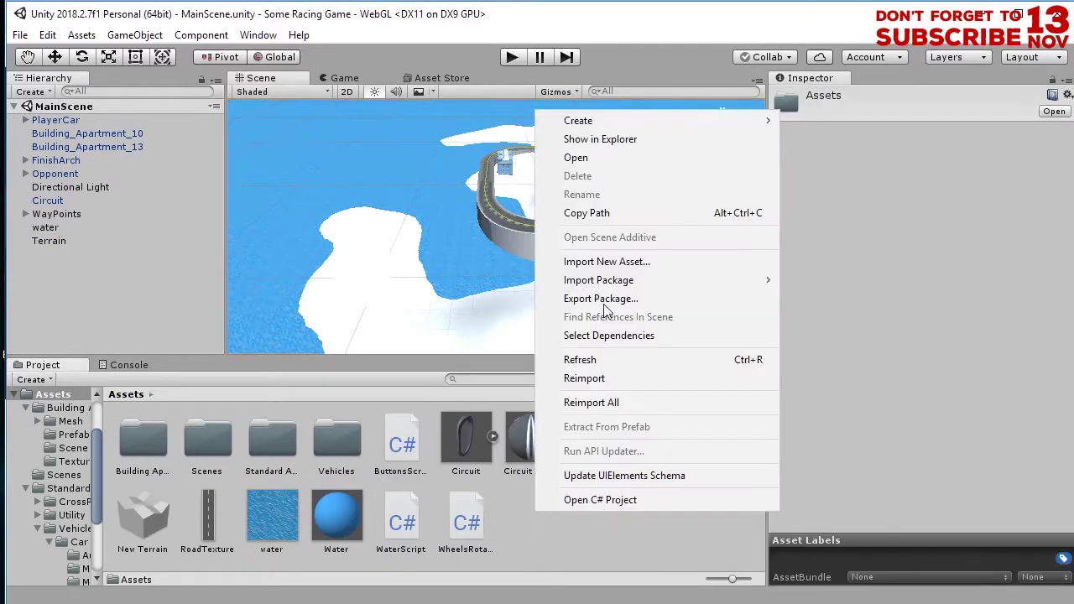
left_click(596, 141)
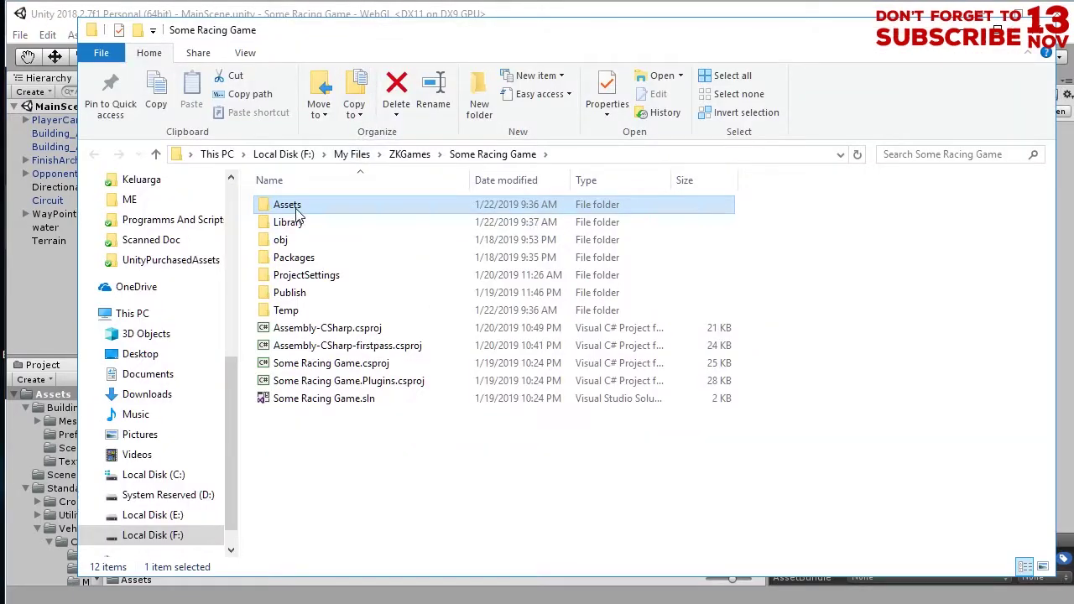
double_click(296, 210)
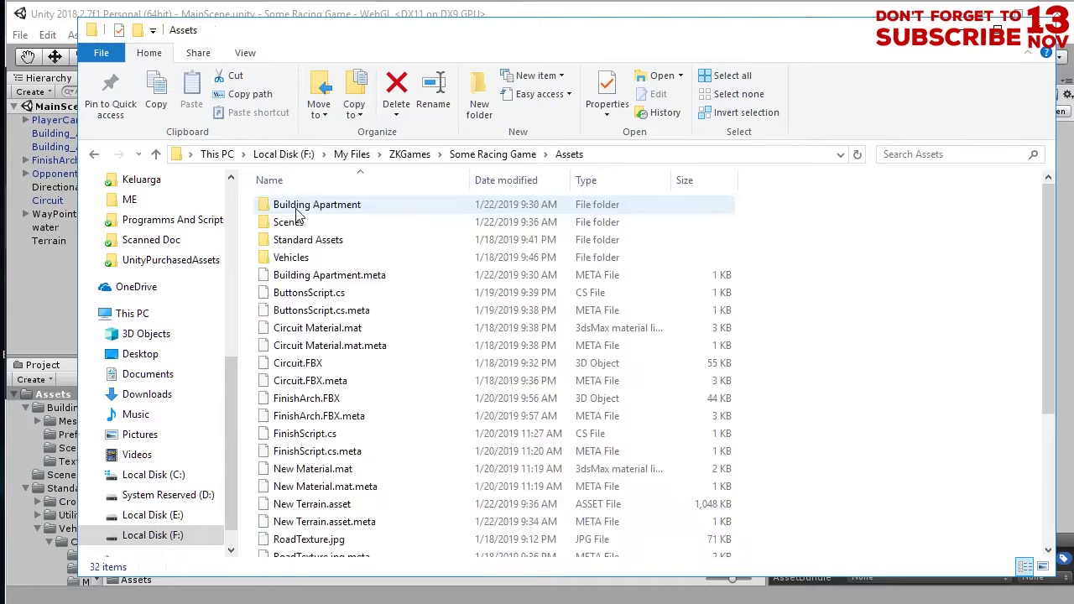
Create a folder named Textures inside the Assets folder and open it
left_click(477, 96)
type("C")
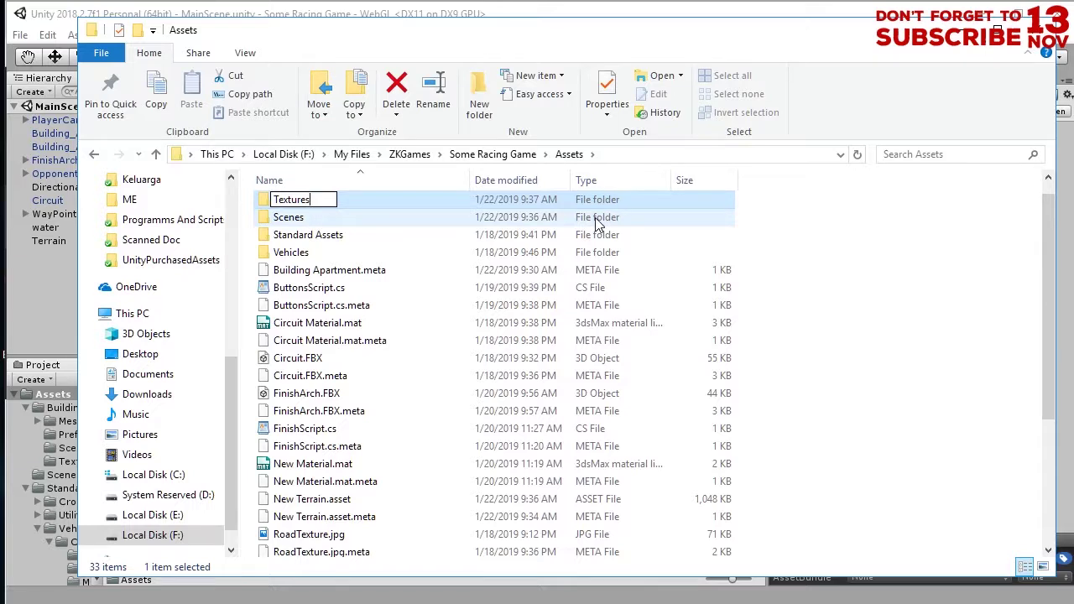
key("Return")
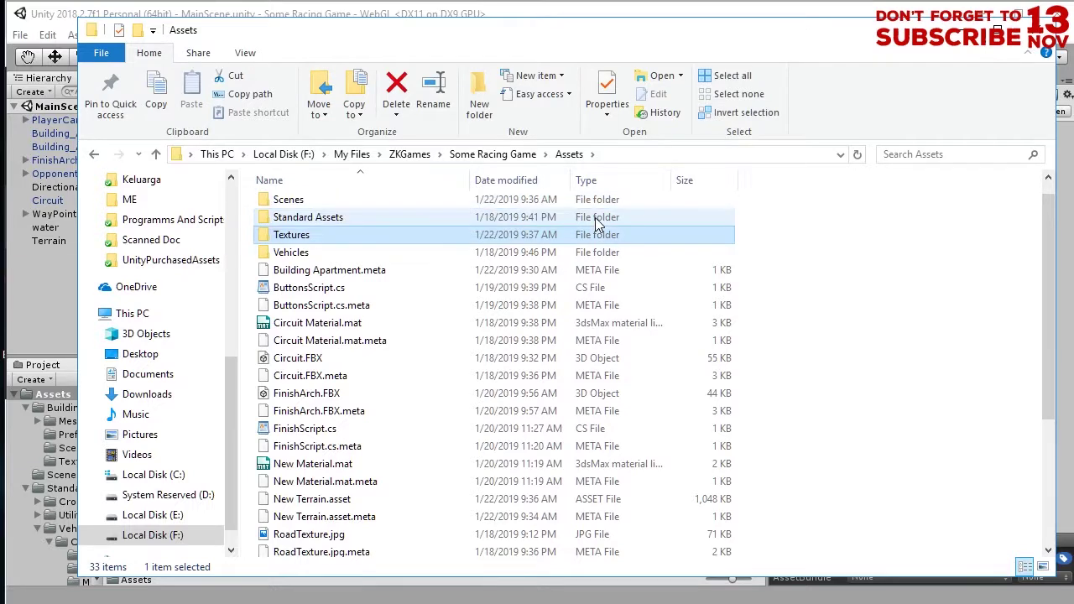
key("Return")
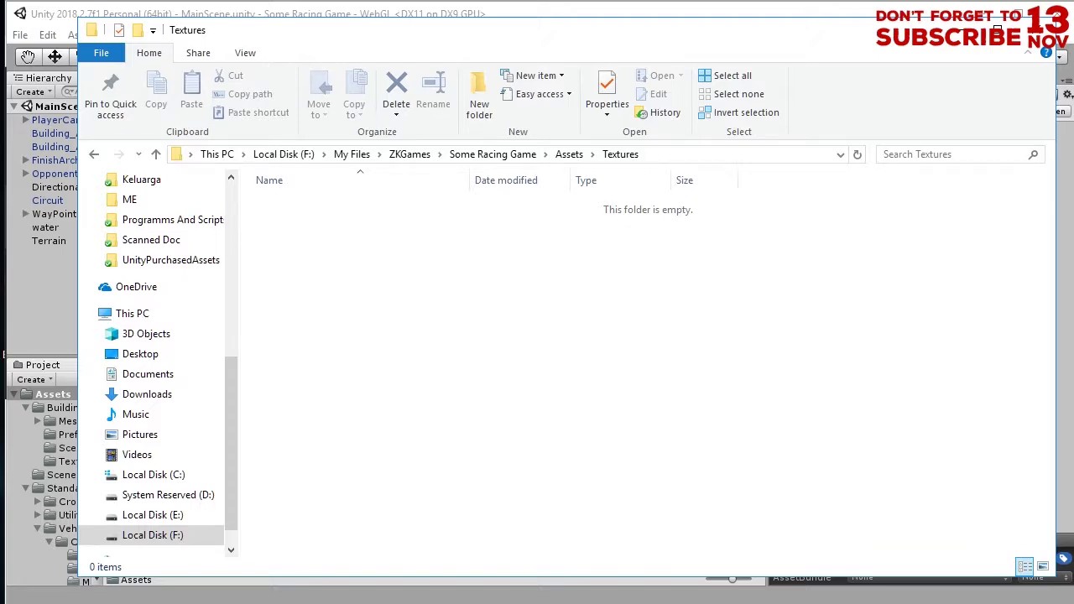
Copy the previewed grass image from the browser into the Textures folder, rename it grass.jpg and show the folder as large thumbnails
key("alt+Tab")
left_click_drag(386, 166, 433, 307)
key("alt+Tab")
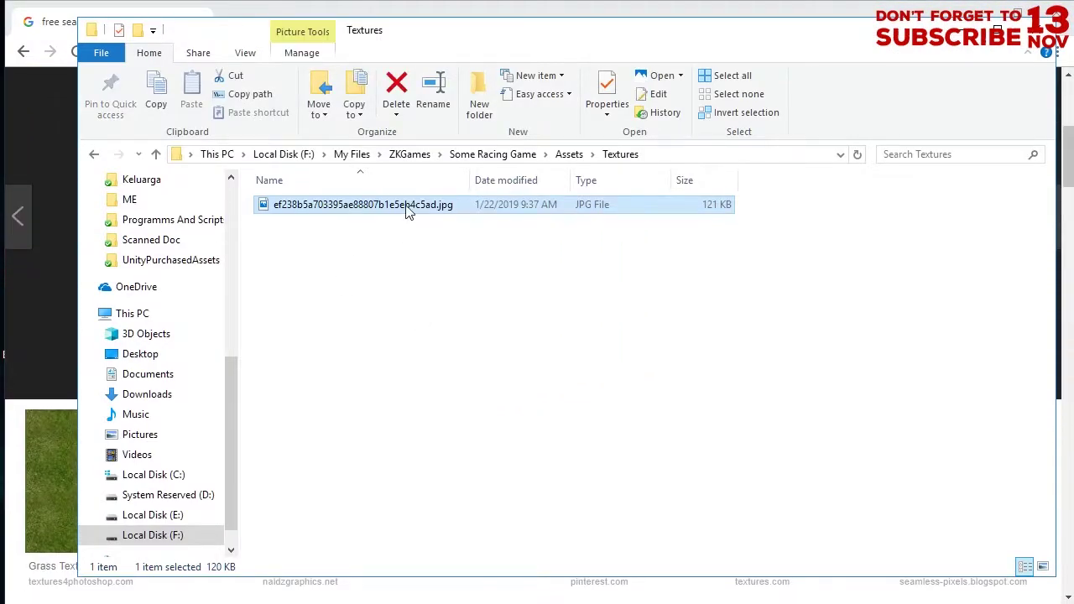
key("F2")
type("grass")
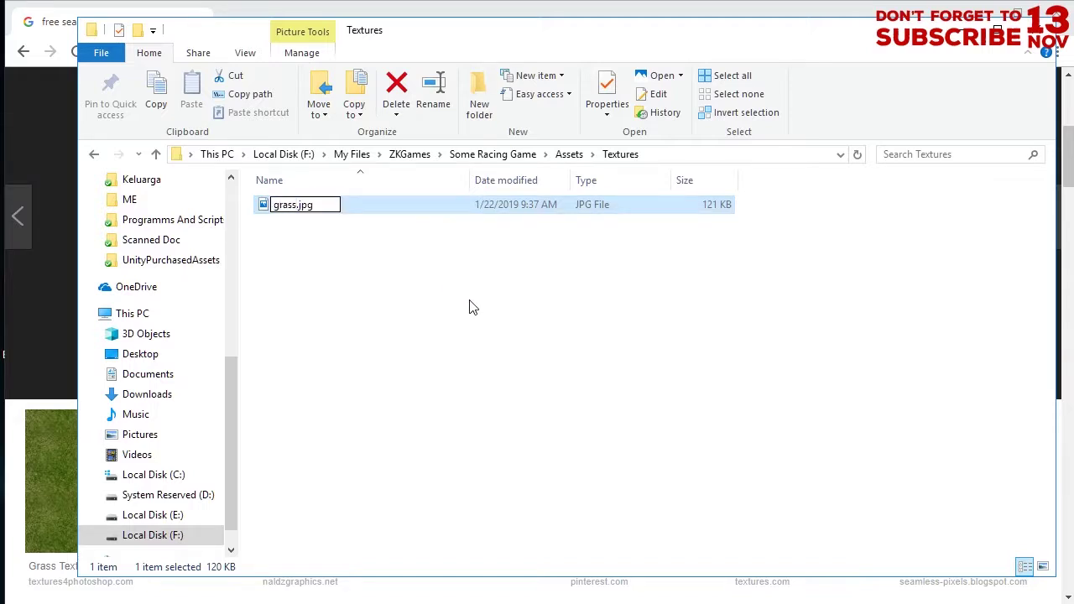
key("Return")
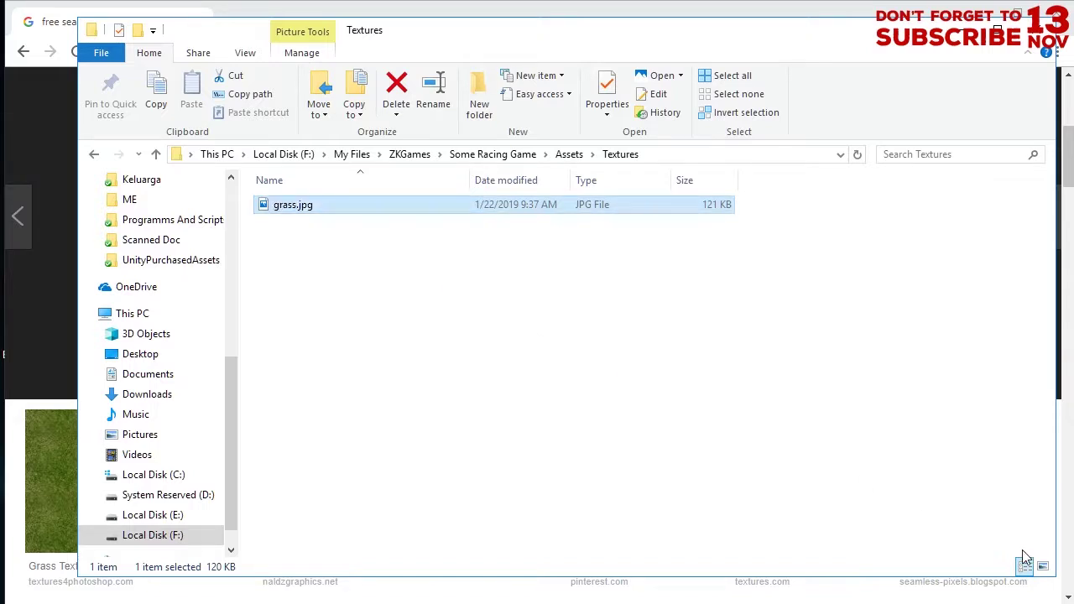
left_click(1043, 566)
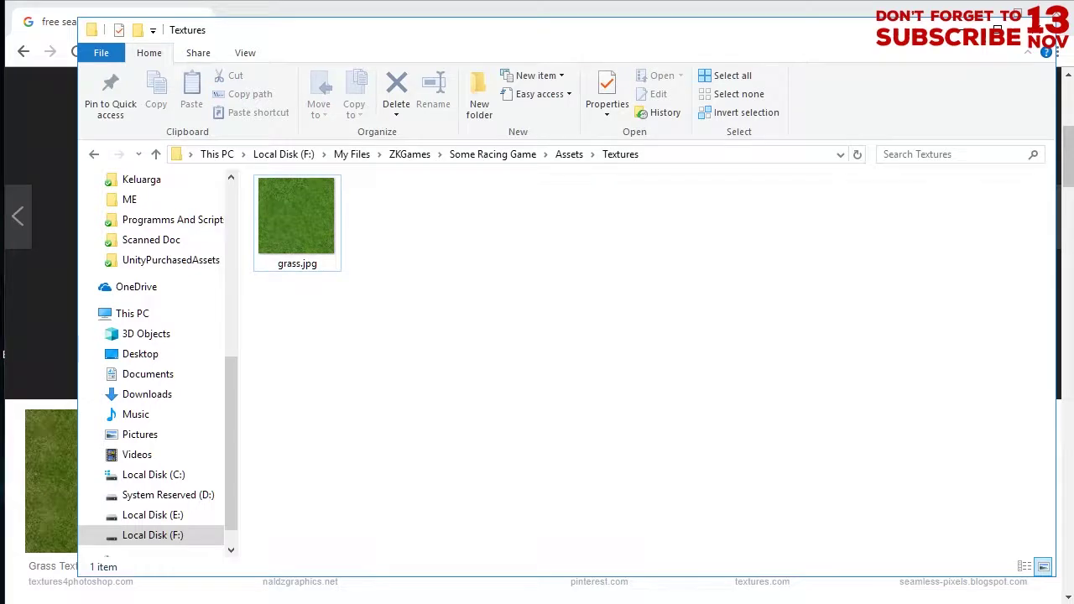
Switch back to Unity, open the Textures folder in the project assets and inspect the imported grass texture
key("alt+Tab")
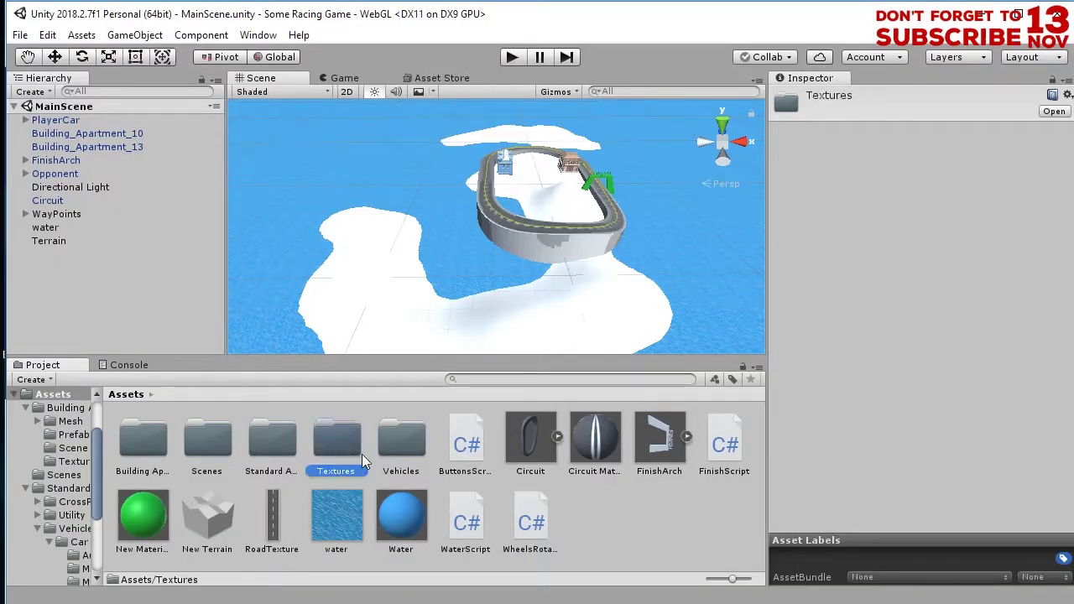
double_click(342, 446)
left_click(151, 445)
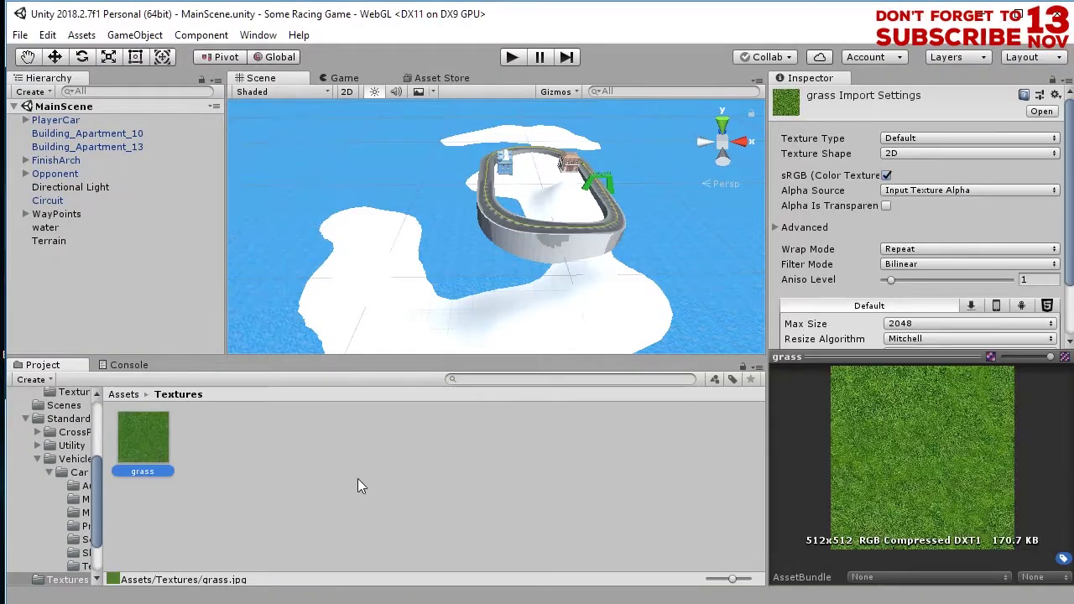
left_click(367, 480)
Add the grass texture to the terrain's paintable textures, keeping the tile size at 15 by 15
left_click(539, 315)
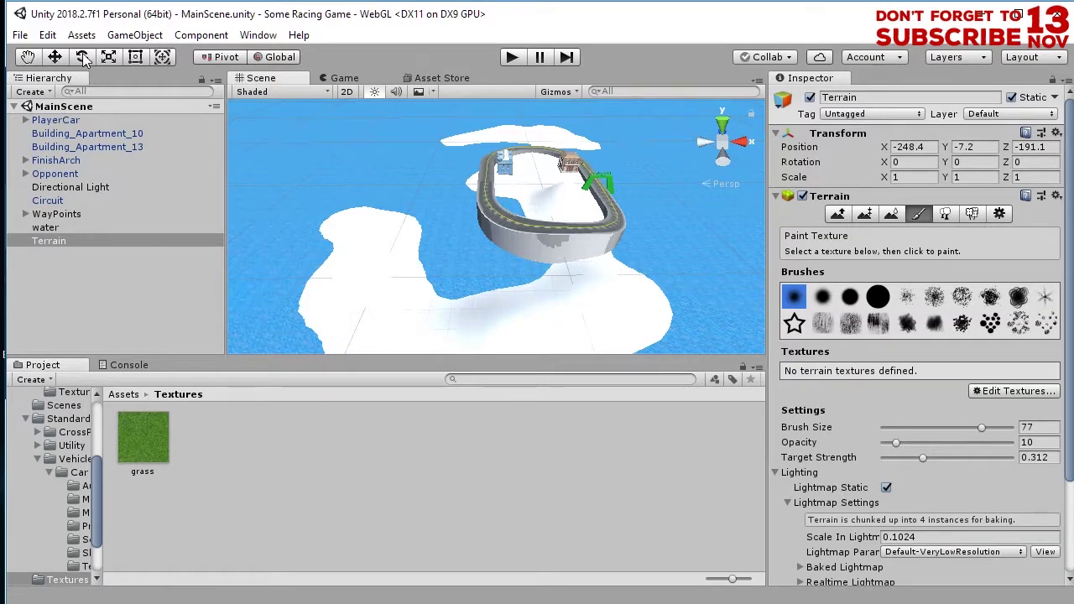
left_click(54, 57)
left_click(923, 215)
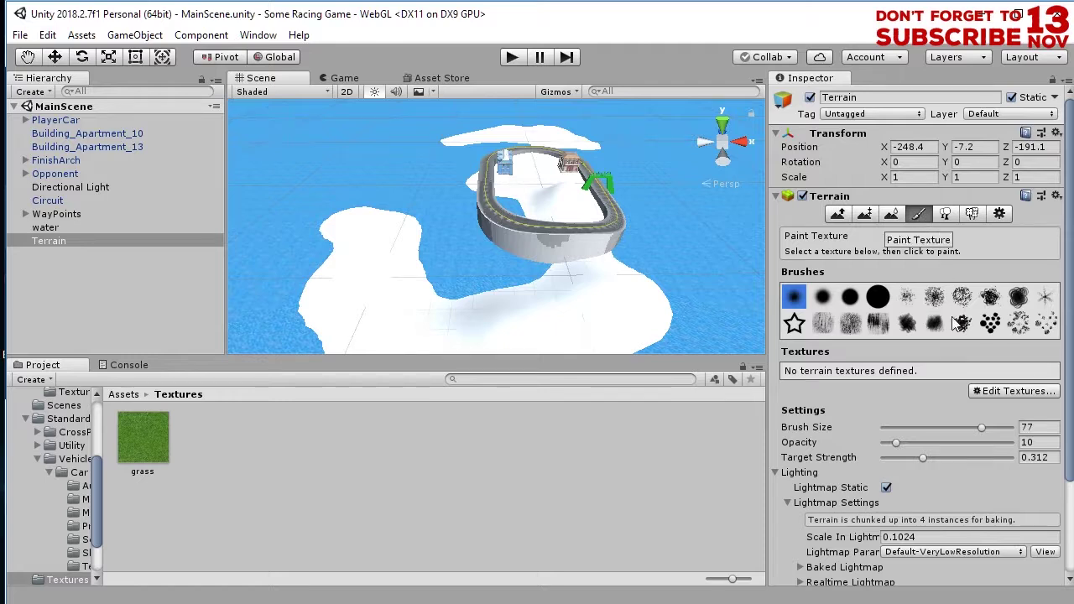
left_click(1021, 391)
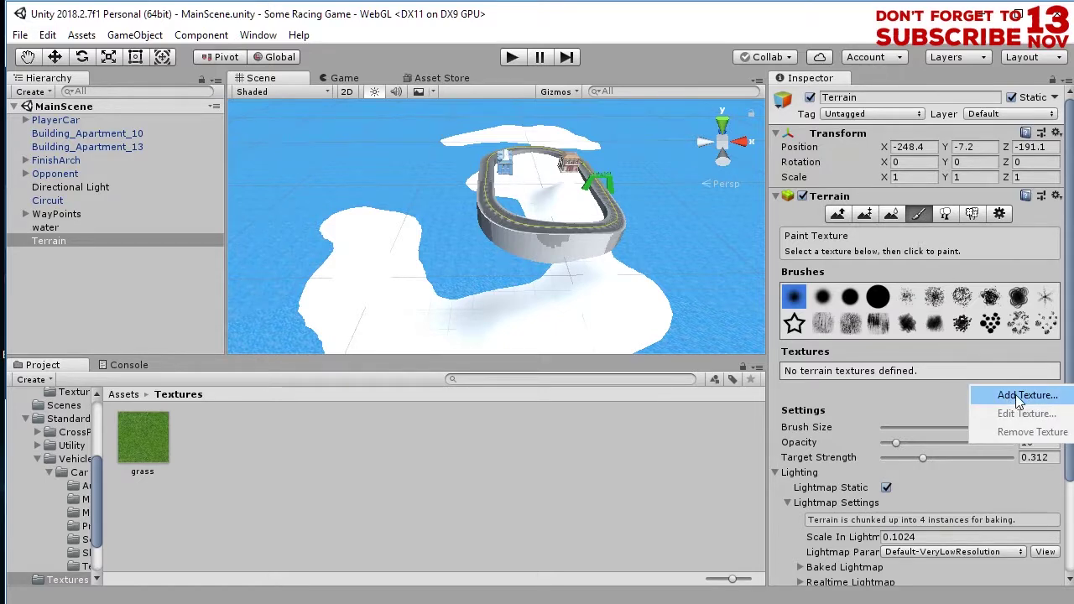
left_click(1020, 396)
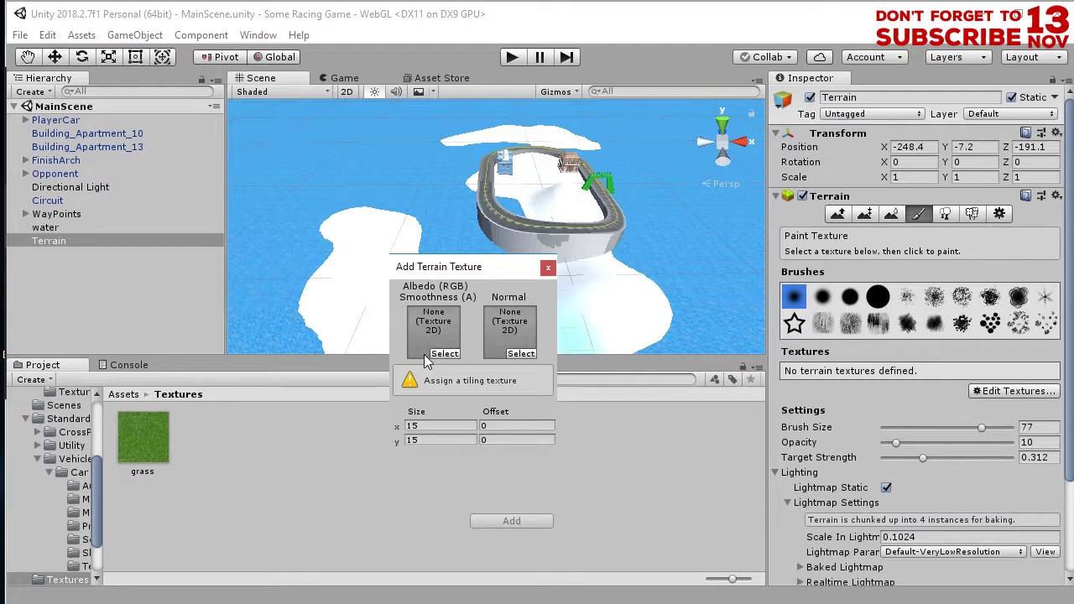
left_click(457, 352)
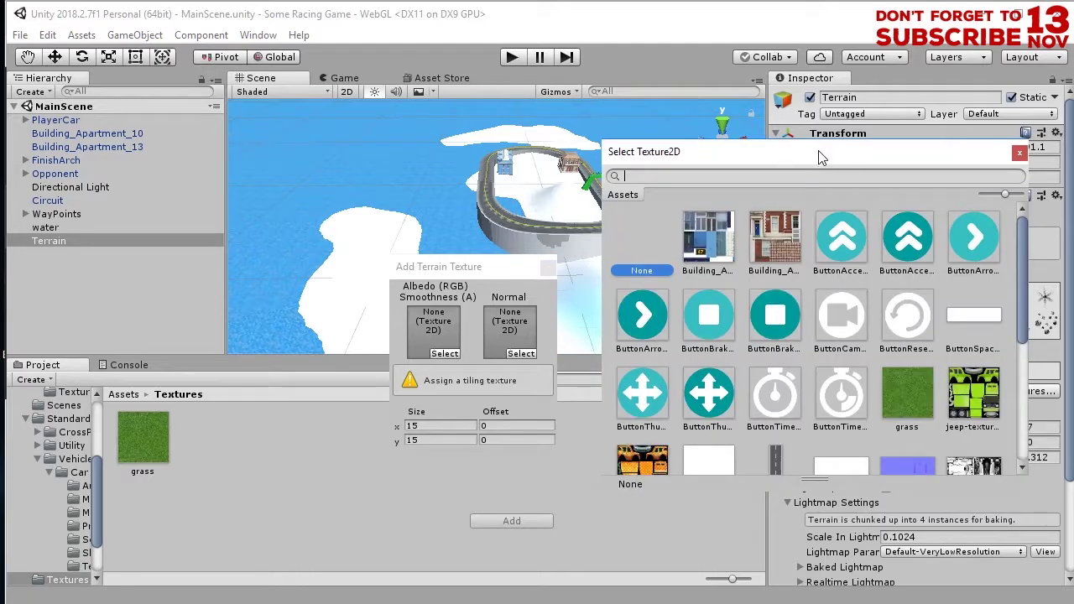
left_click_drag(818, 150, 547, 142)
left_click(638, 380)
scroll(642, 403, "down", 5)
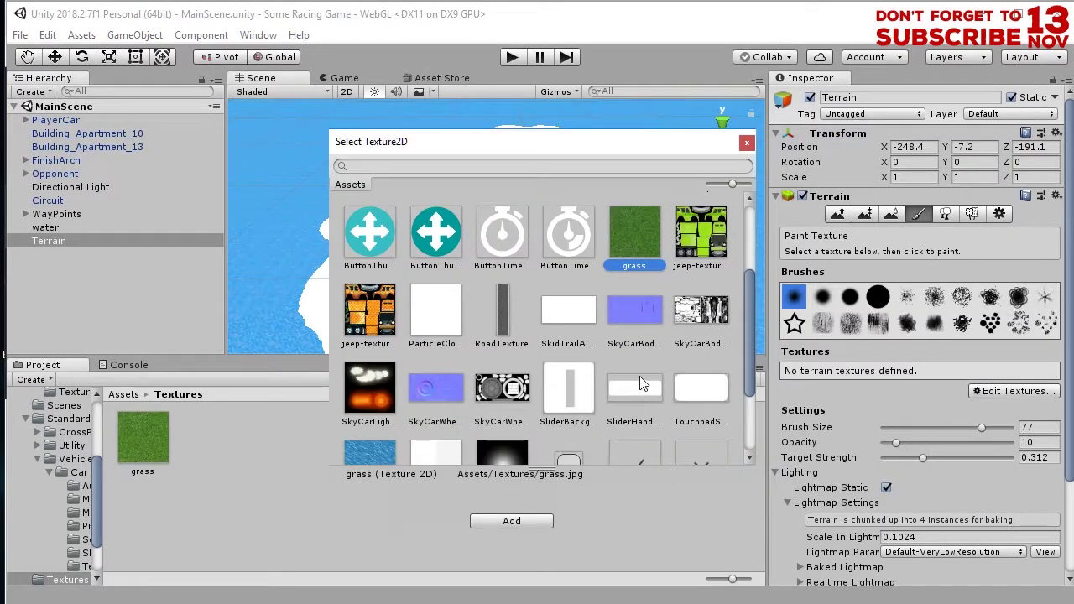
scroll(632, 327, "up", 2)
left_click(512, 521)
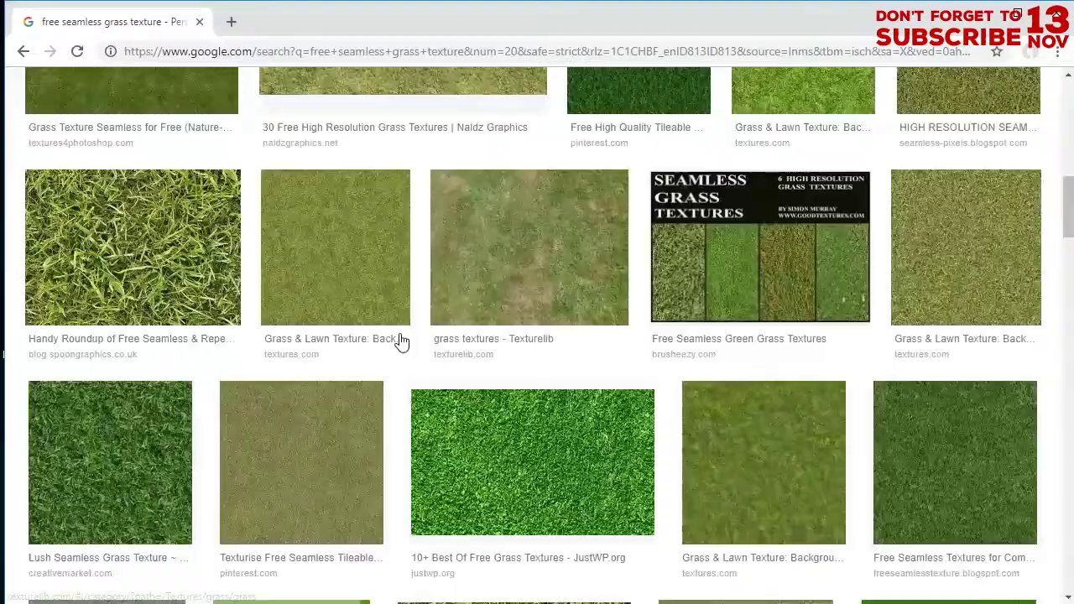
Switch to the browser, browse the grass image results and change the image search to "free seamless dirt texture"
scroll(618, 412, "down", 6)
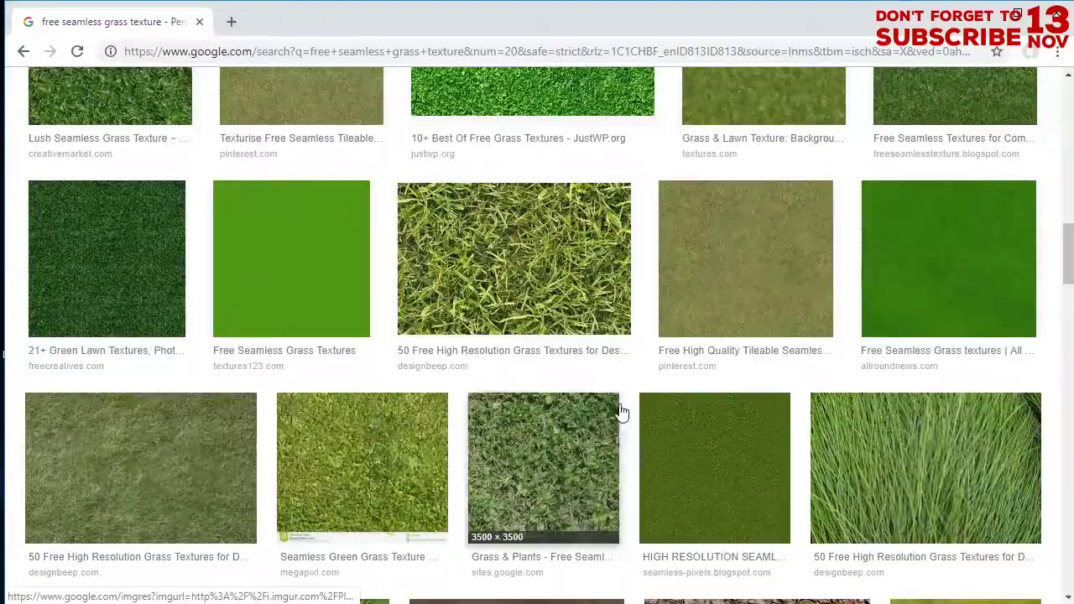
scroll(599, 288, "up", 6)
left_click(587, 294)
scroll(554, 411, "down", 5)
scroll(647, 391, "up", 10)
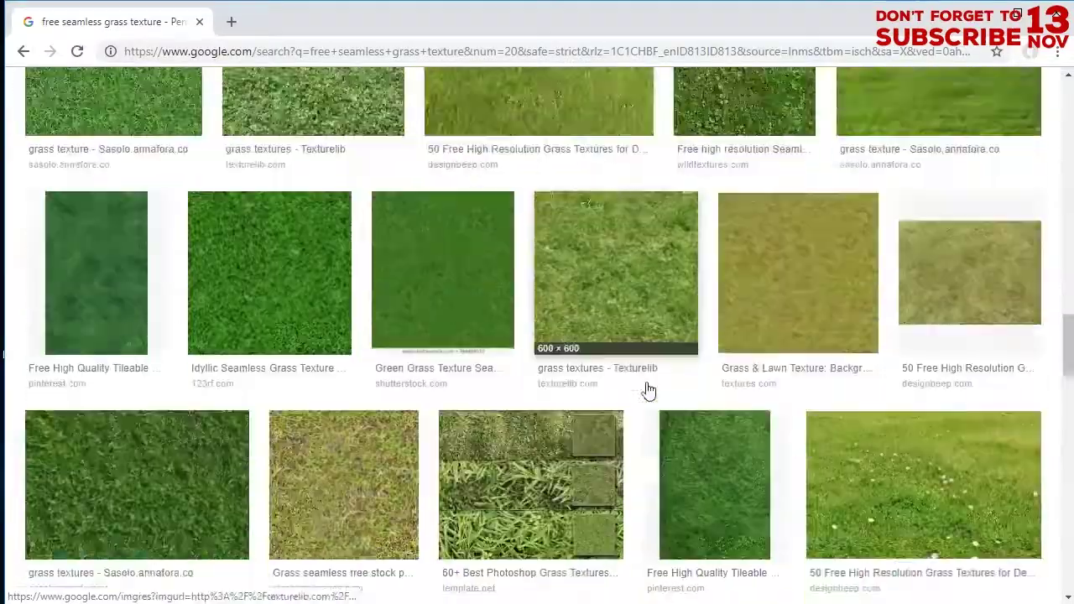
double_click(254, 101)
type("drt")
key("Left")
key("Left")
type("i")
key("Return")
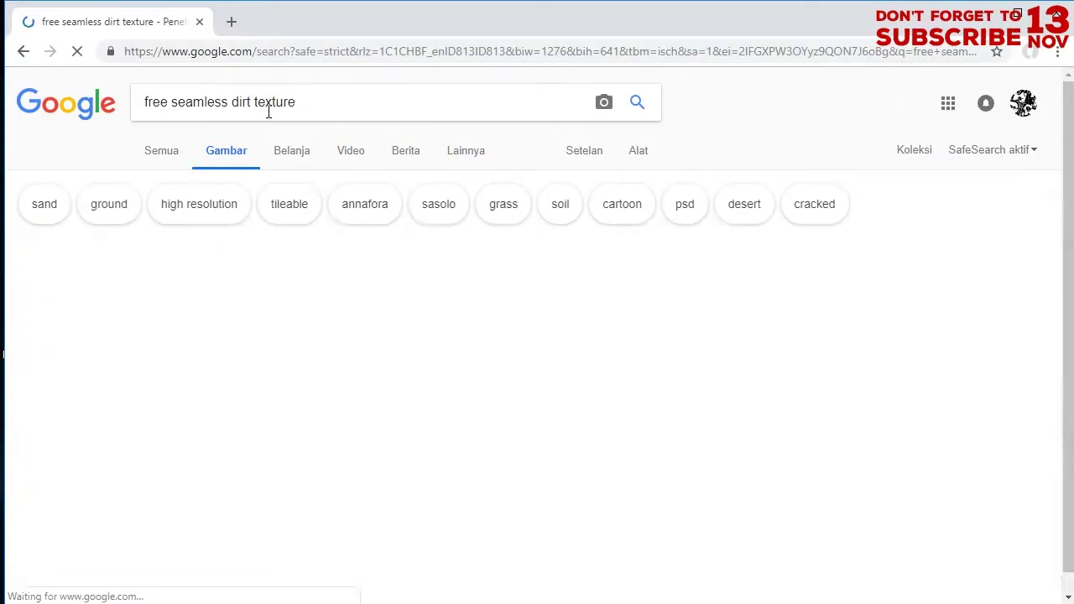
Browse the dirt texture image results and open the preview of the light brown pebbled dirt image from Texturelib
scroll(203, 343, "down", 5)
scroll(154, 376, "up", 5)
left_click(225, 288)
scroll(726, 335, "down", 5)
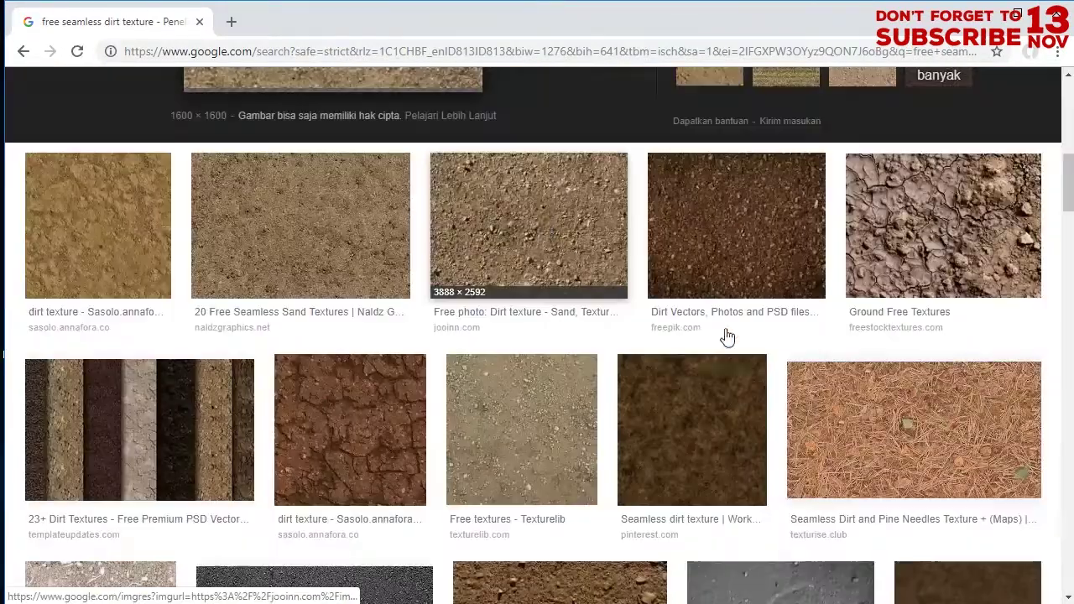
left_click(495, 399)
Copy the previewed dirt image from the browser into the project's Textures folder and rename it dirt.jpg
key("alt+Tab")
key("alt+Tab")
left_click_drag(351, 377, 604, 378)
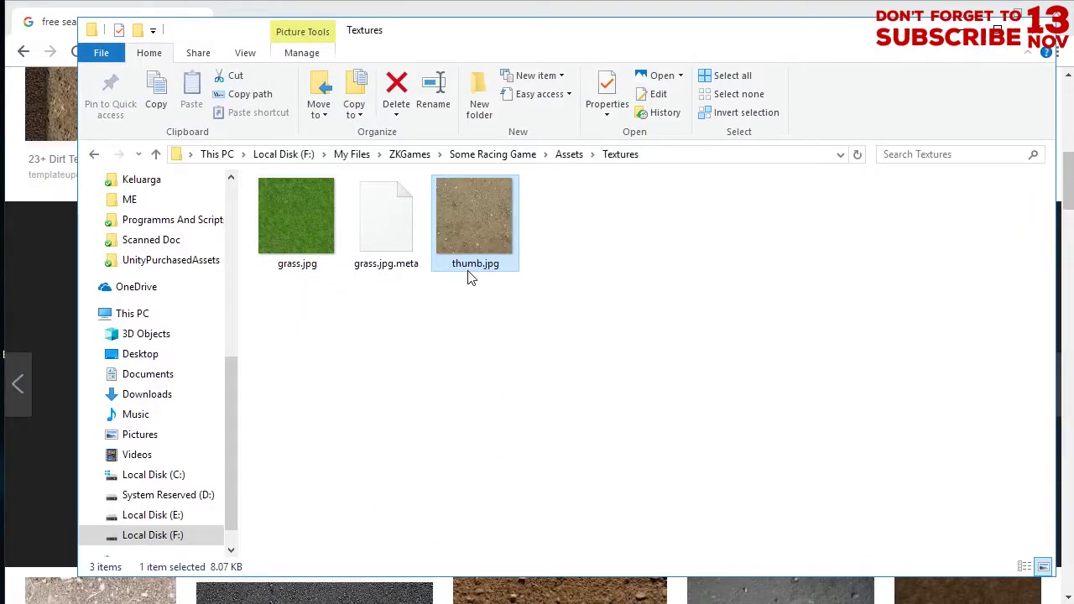
left_click(467, 265)
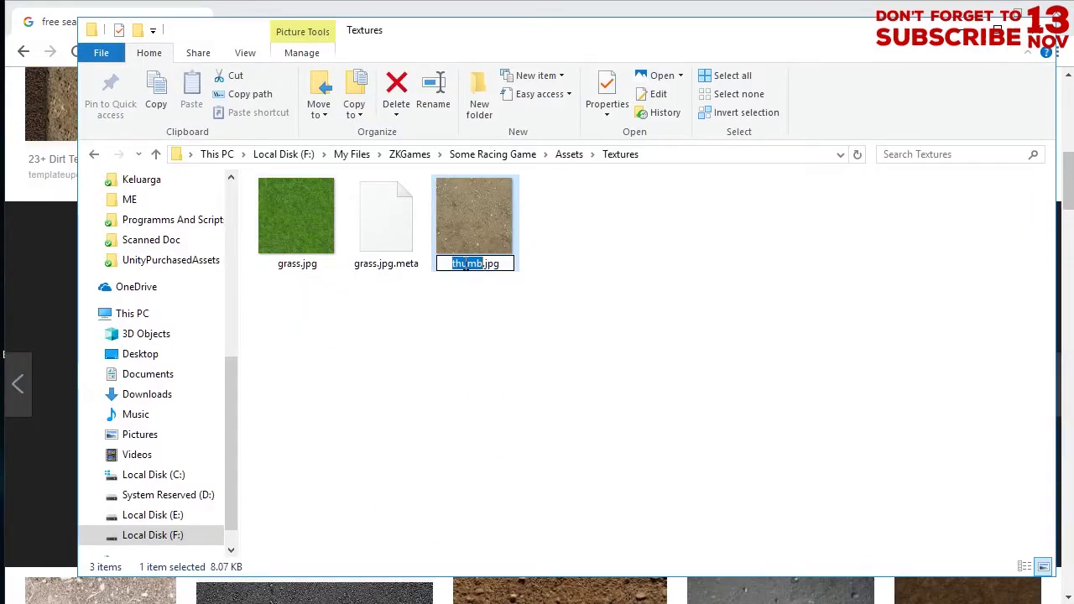
type("dir")
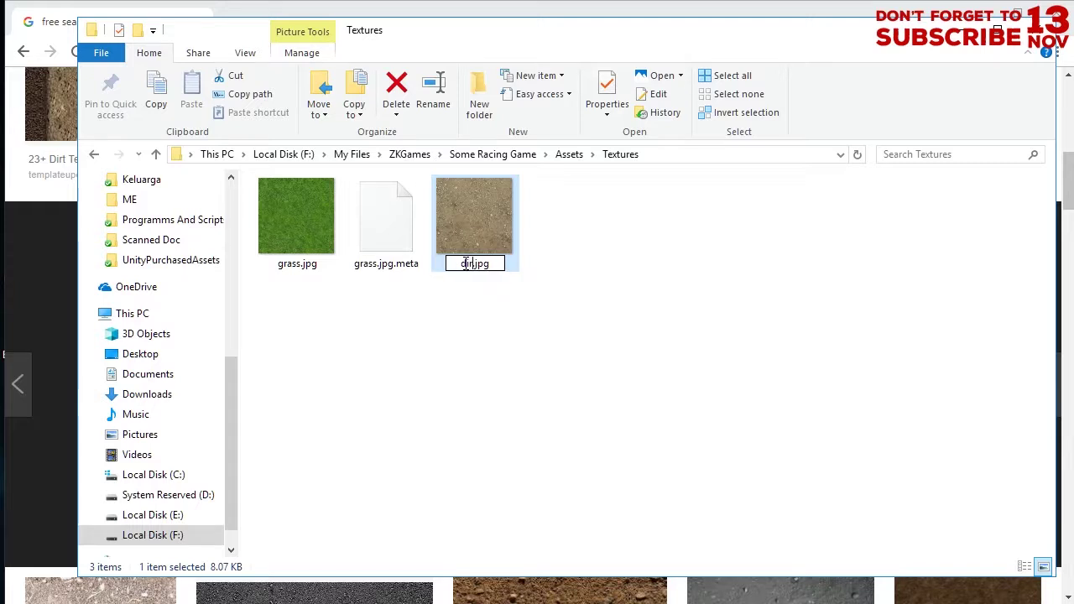
key("Return")
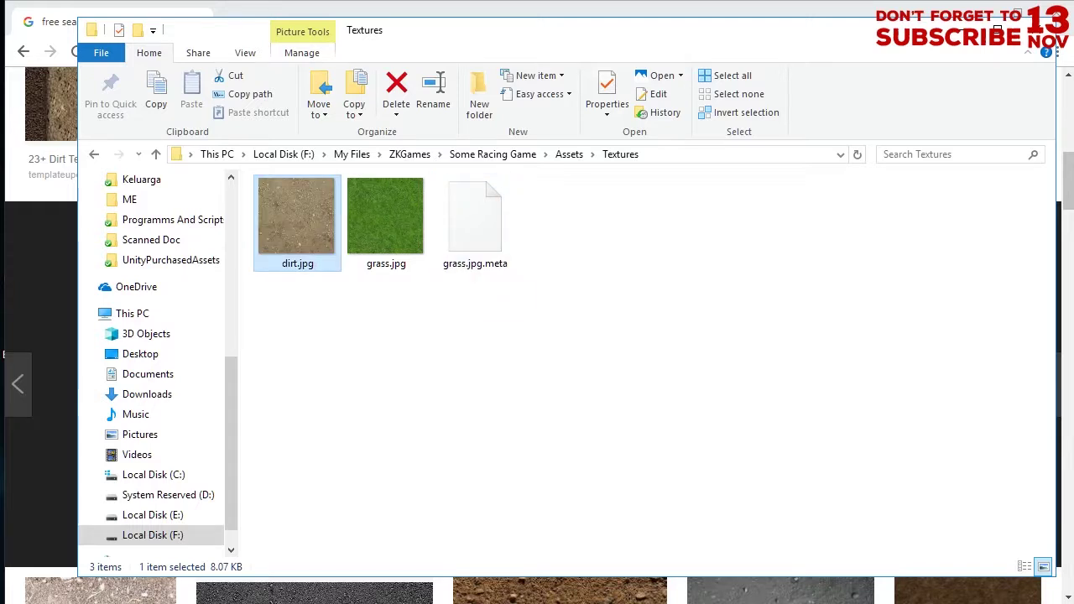
Switch back to Unity and add the dirt image as a second terrain texture with a tile size of 15 by 15
key("alt+Tab")
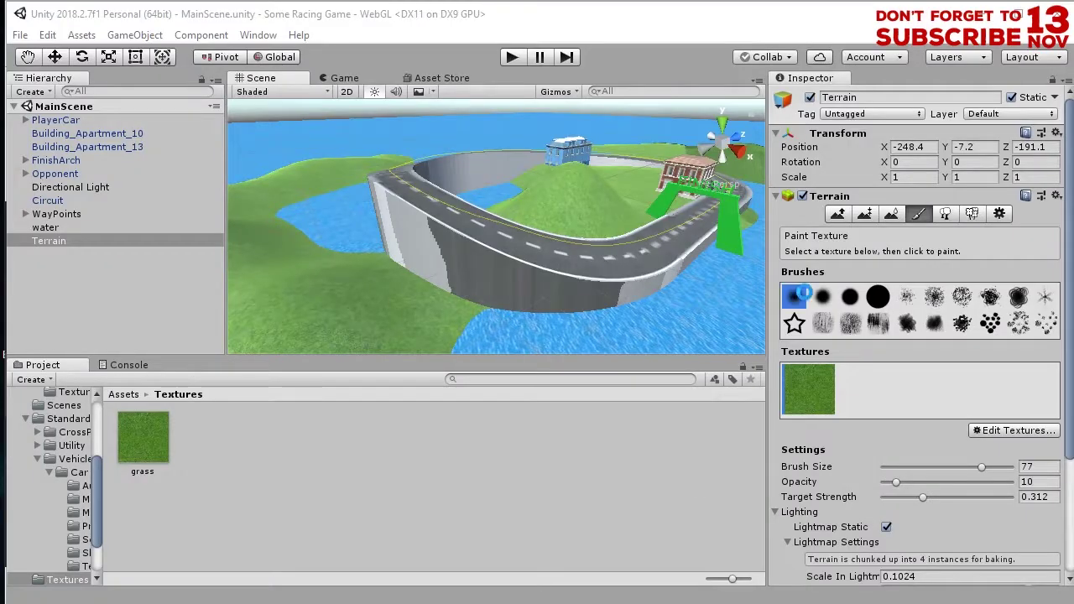
left_click(1006, 432)
left_click(1024, 435)
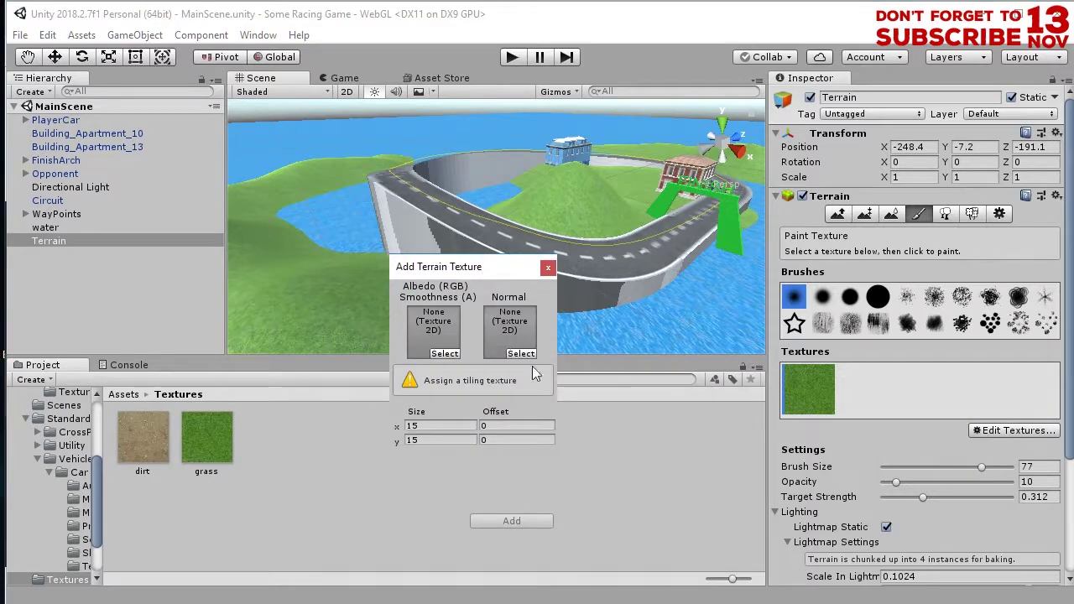
left_click(445, 354)
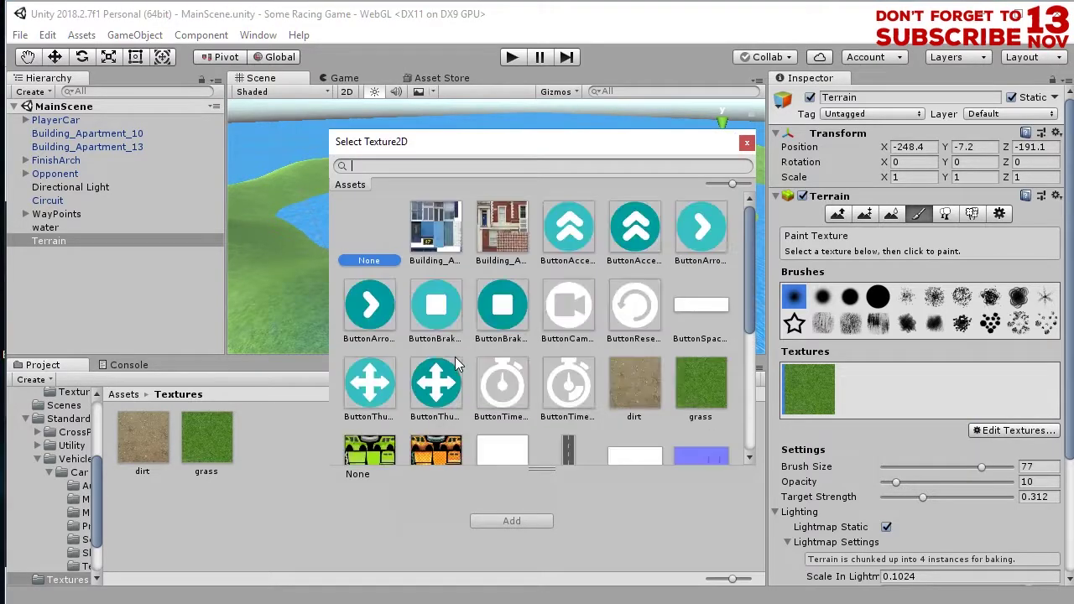
double_click(630, 389)
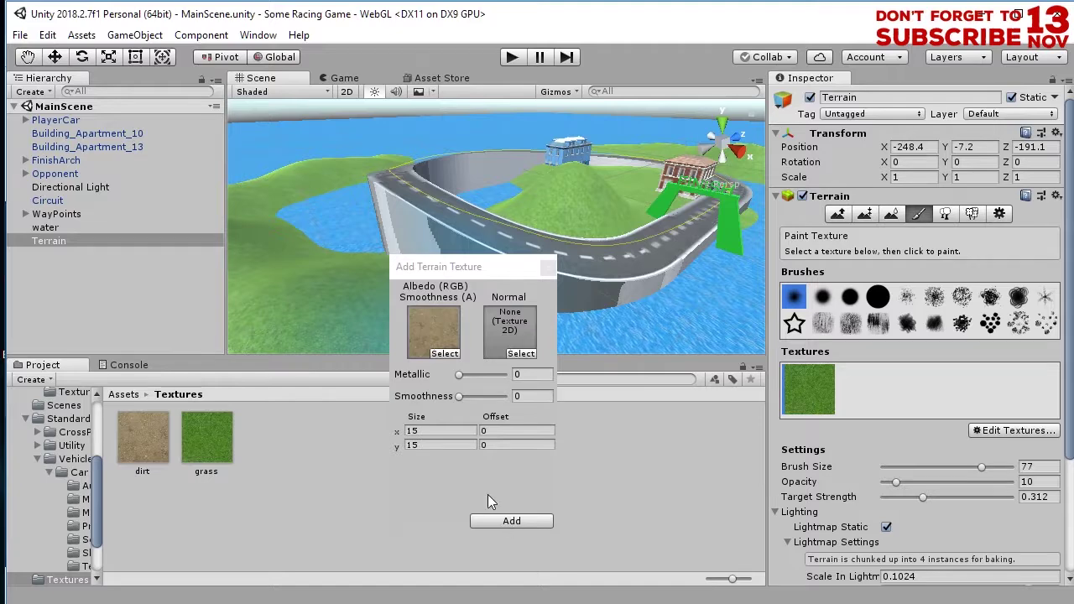
left_click(509, 520)
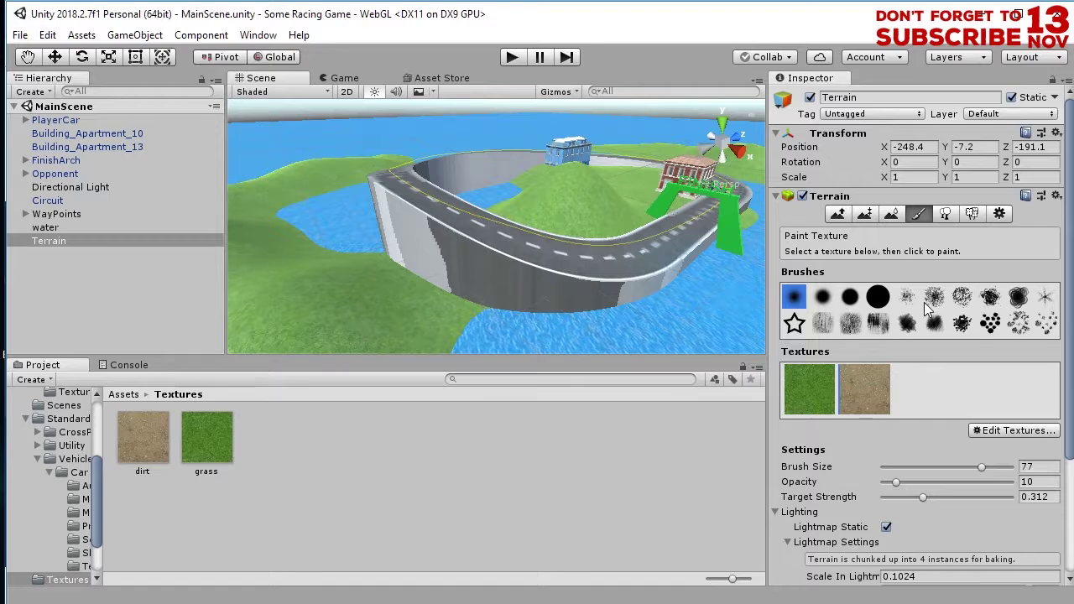
Choose a scattered speckle brush for painting dirt on the terrain and set its brush size to 22
scroll(1028, 311, "down", 3)
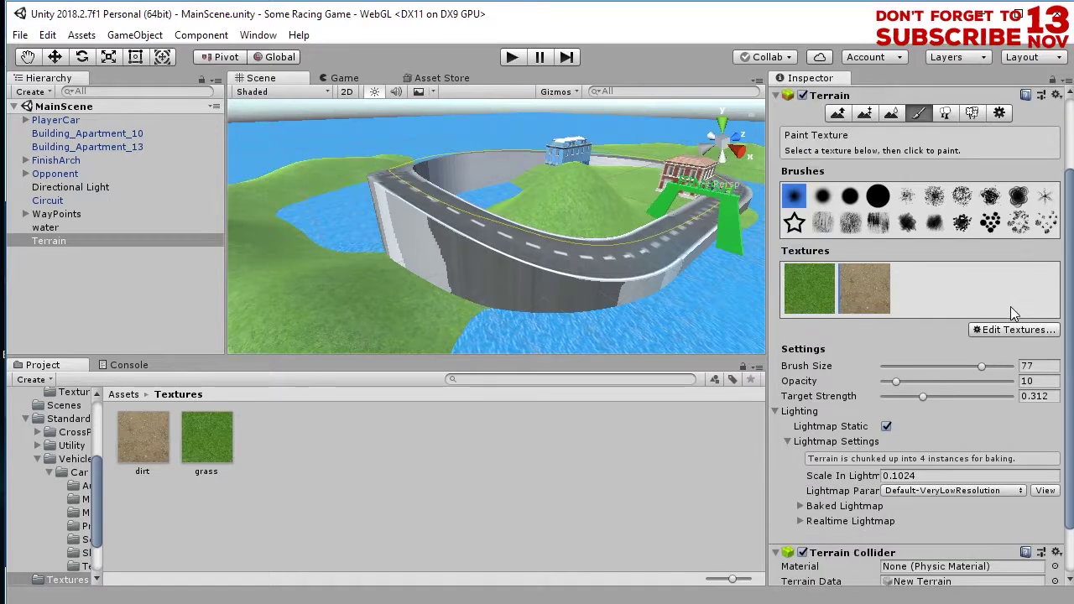
scroll(1011, 313, "up", 3)
left_click(936, 302)
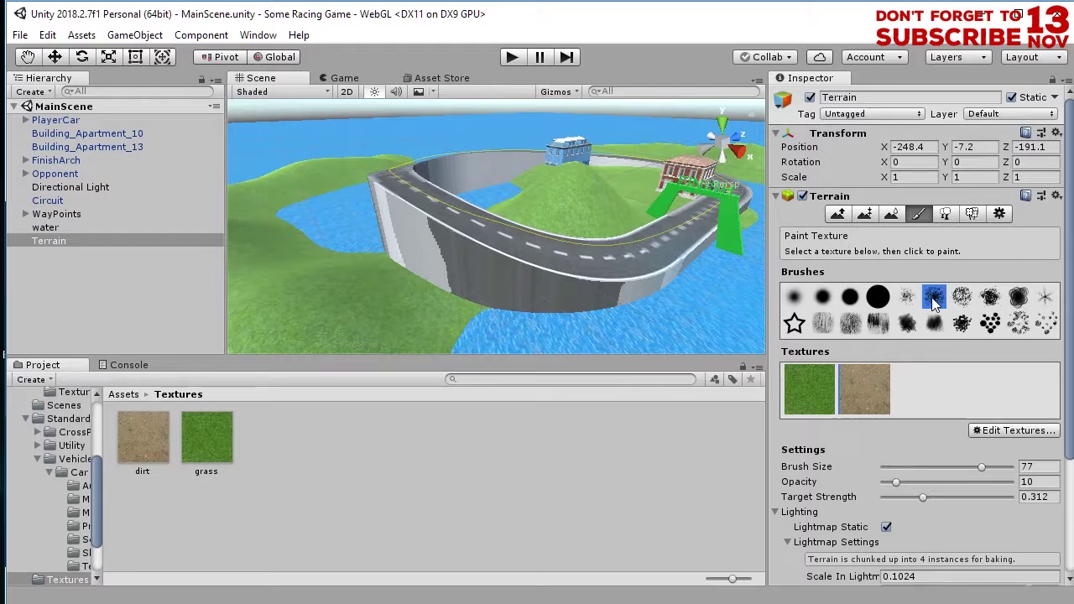
mouse_move(604, 257)
left_mouse_down("alt")
mouse_move(566, 290)
mouse_move(595, 289)
left_mouse_up("alt")
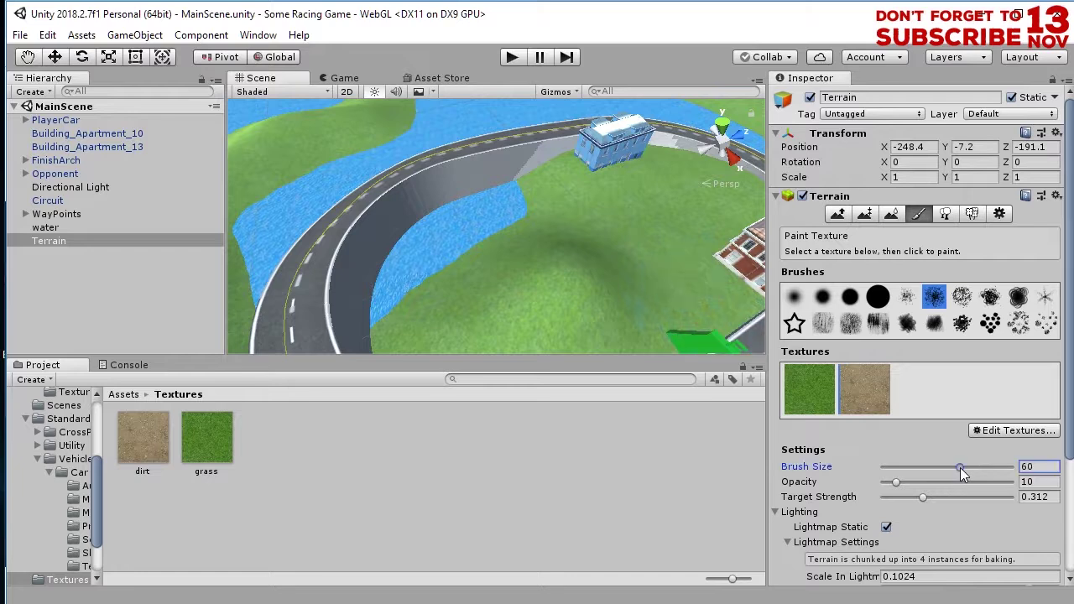
mouse_move(960, 467)
left_mouse_down()
mouse_move(899, 474)
mouse_move(925, 473)
mouse_move(913, 474)
left_mouse_up()
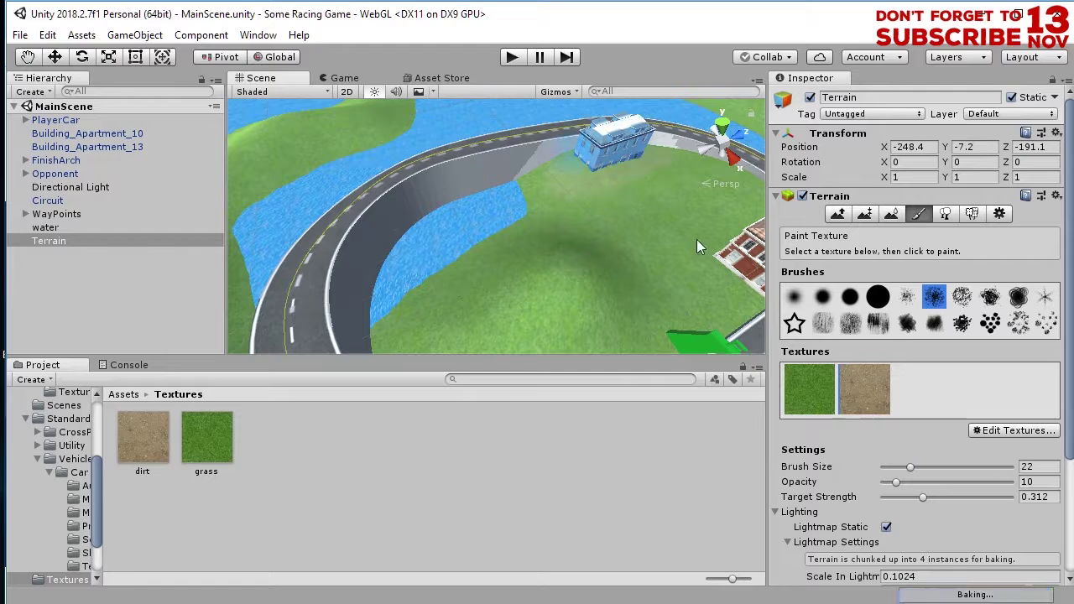
Set the brush opacity to 49, raise the target strength and paint dirt patches on the grass near the blue apartment building
left_click(946, 481)
left_click(638, 187)
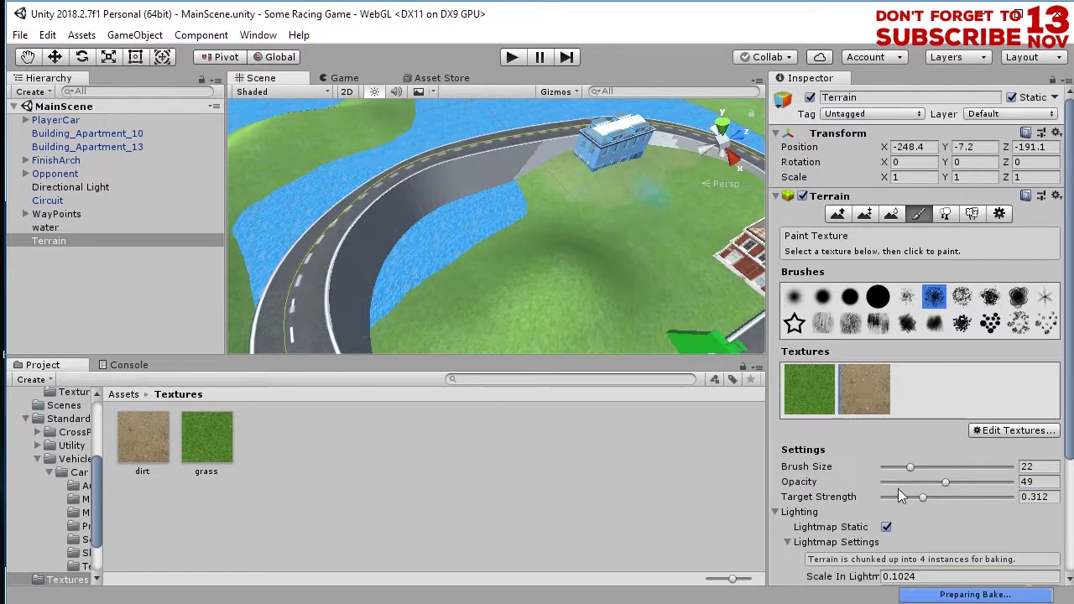
left_click(989, 497)
left_click_drag(608, 180, 566, 157)
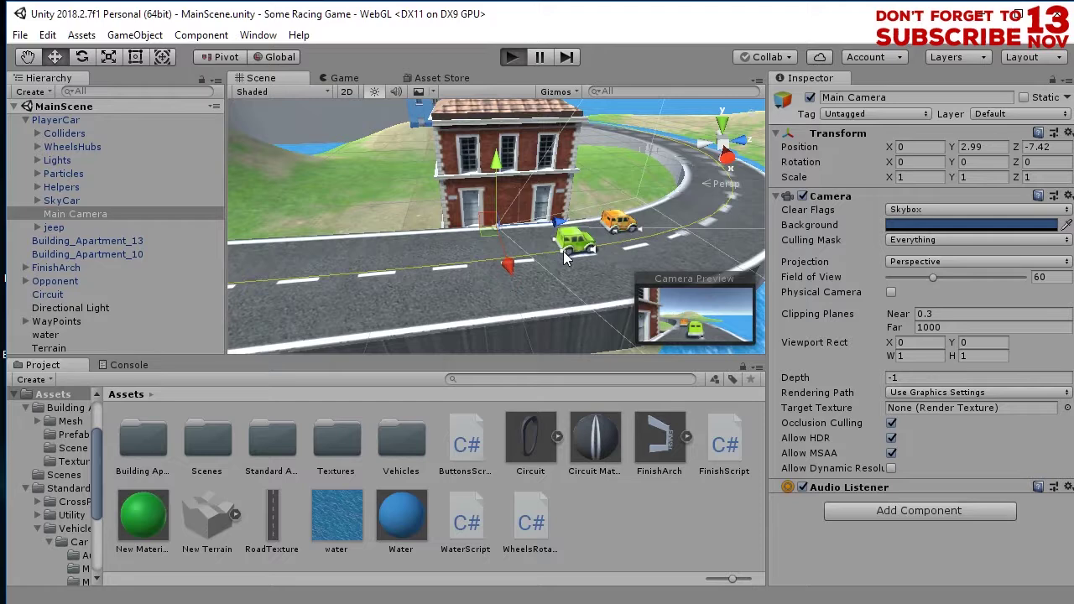
Run the game in play mode to check the textured terrain and buildings from the player's car
key("ctrl+p")
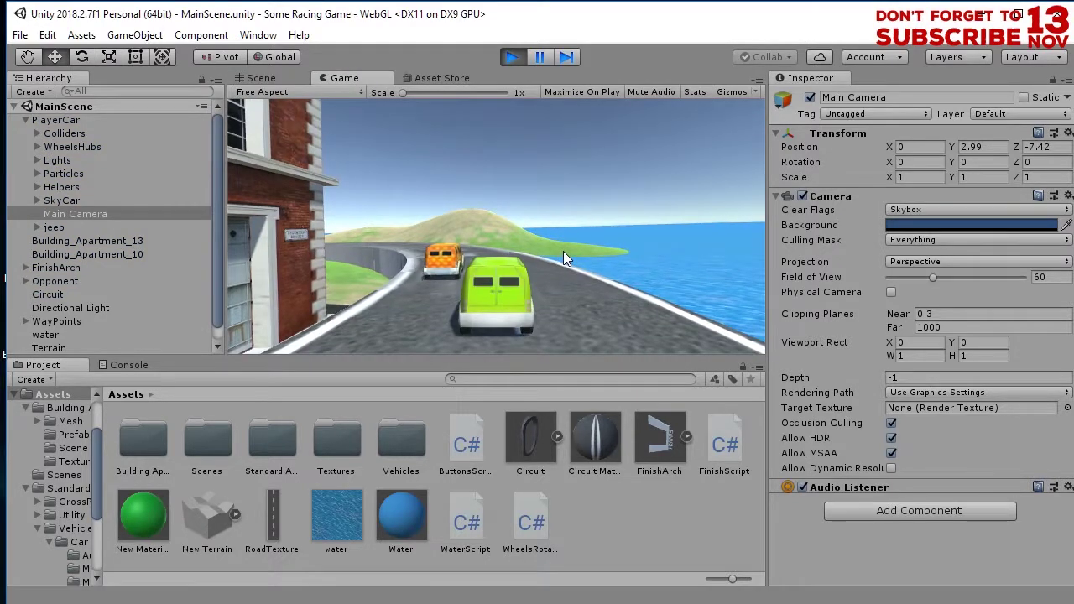